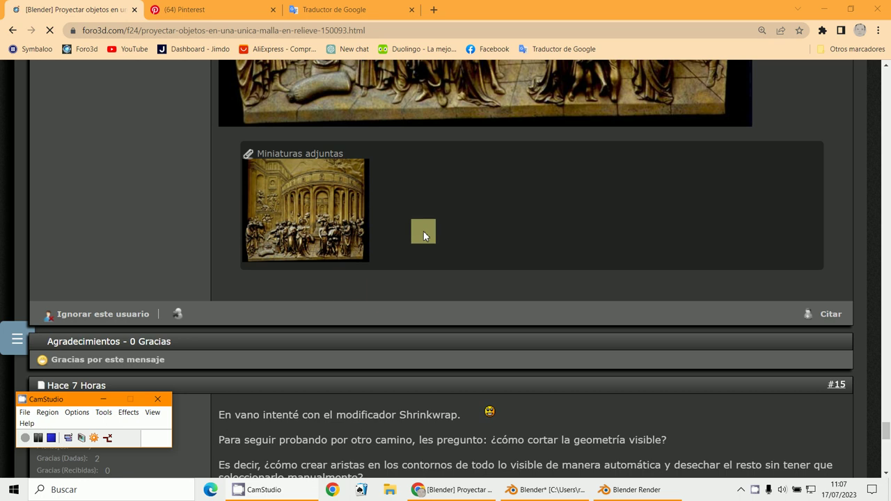
Read page 2 of the forum thread on projecting objects into relief and briefly play the embedded DEM video.
{"action": "scroll", "coordinate": [487, 273], "scroll_direction": "down", "scroll_amount": 3}
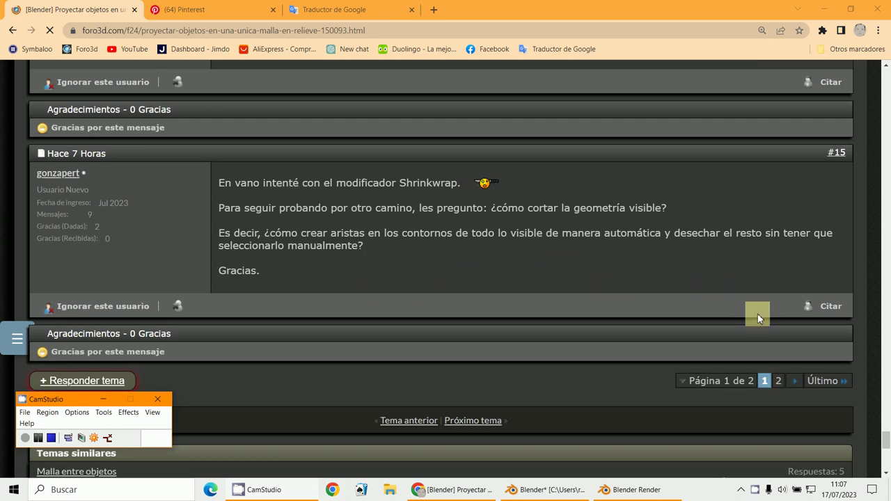
{"action": "left_click", "coordinate": [778, 381]}
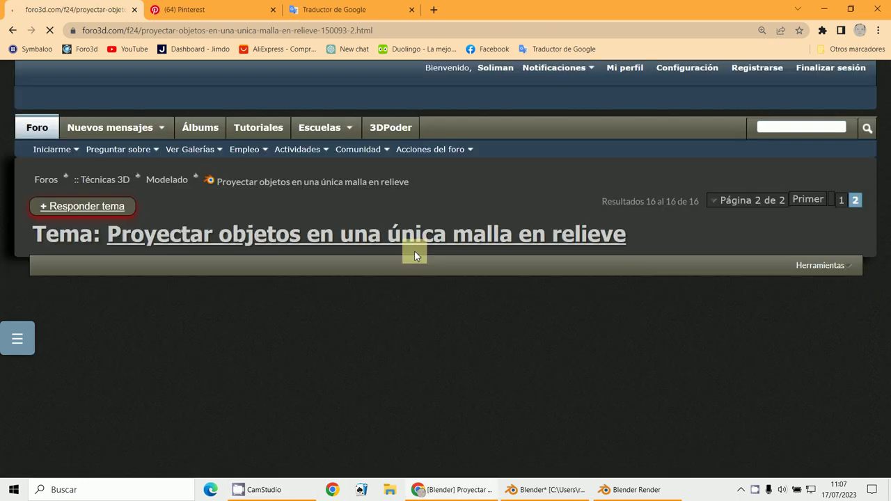
{"action": "scroll", "coordinate": [415, 251], "scroll_direction": "down", "scroll_amount": 2}
{"action": "scroll", "coordinate": [414, 251], "scroll_direction": "down", "scroll_amount": 4}
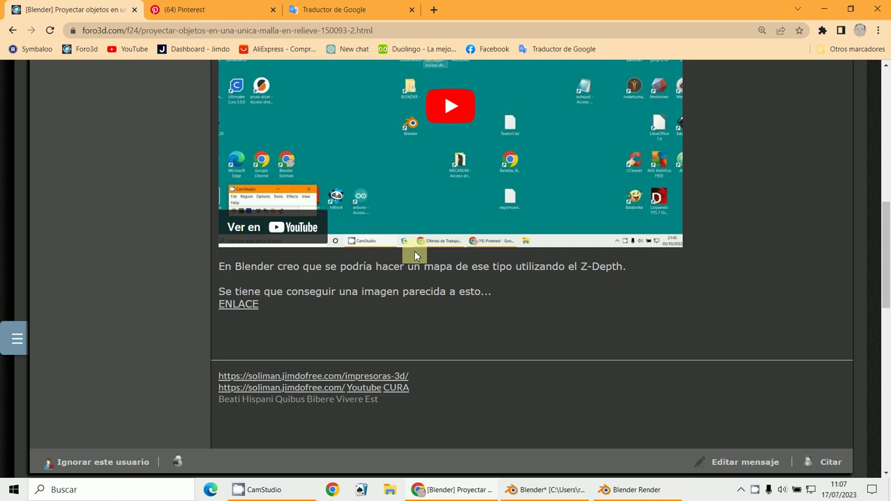
{"action": "scroll", "coordinate": [415, 250], "scroll_direction": "up", "scroll_amount": 2}
{"action": "left_click", "coordinate": [449, 280]}
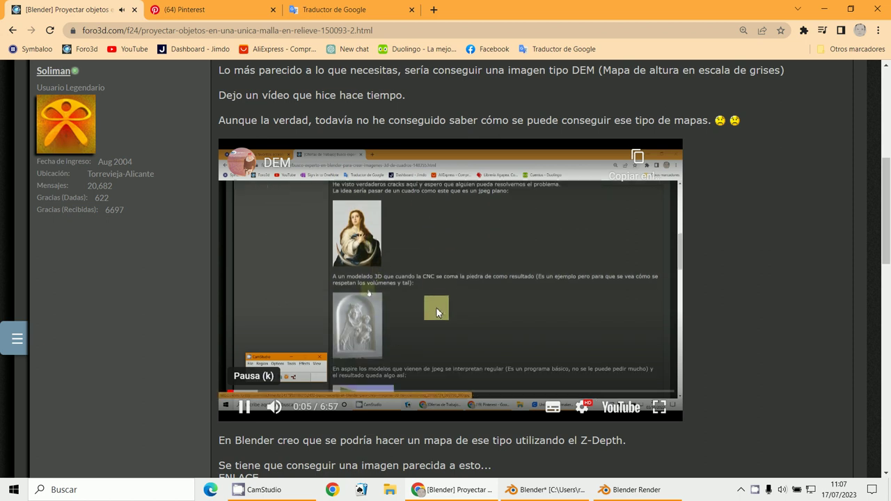
{"action": "left_click", "coordinate": [435, 296]}
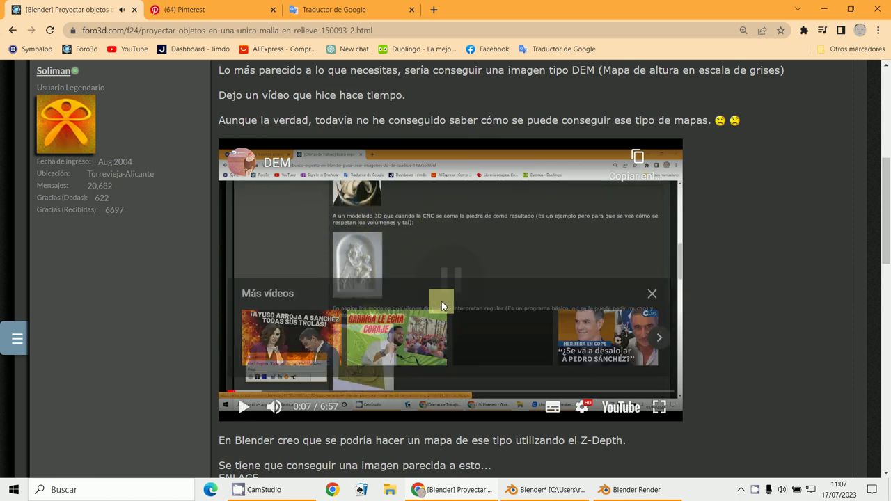
Follow the post's ENLACE link to the Pinterest depth-map example and view the related Juxtapoz Magazine depth-mapping pin.
{"action": "scroll", "coordinate": [441, 303], "scroll_direction": "down", "scroll_amount": 3}
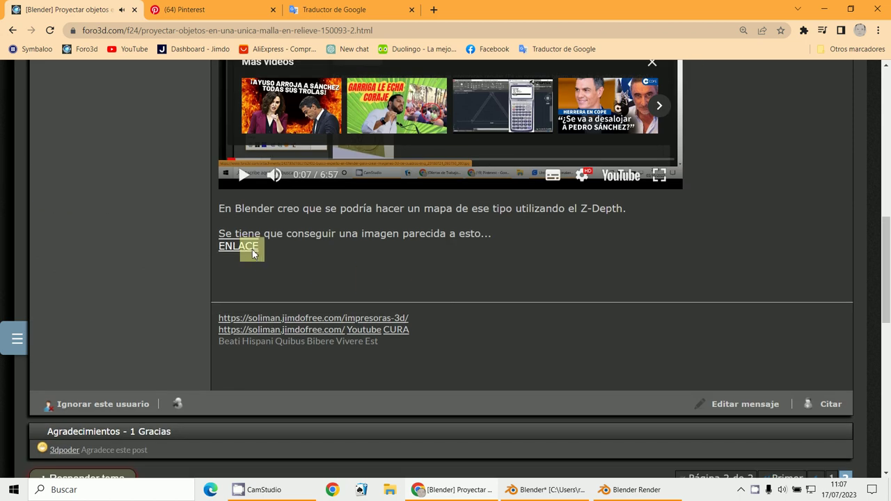
{"action": "left_click", "coordinate": [250, 247]}
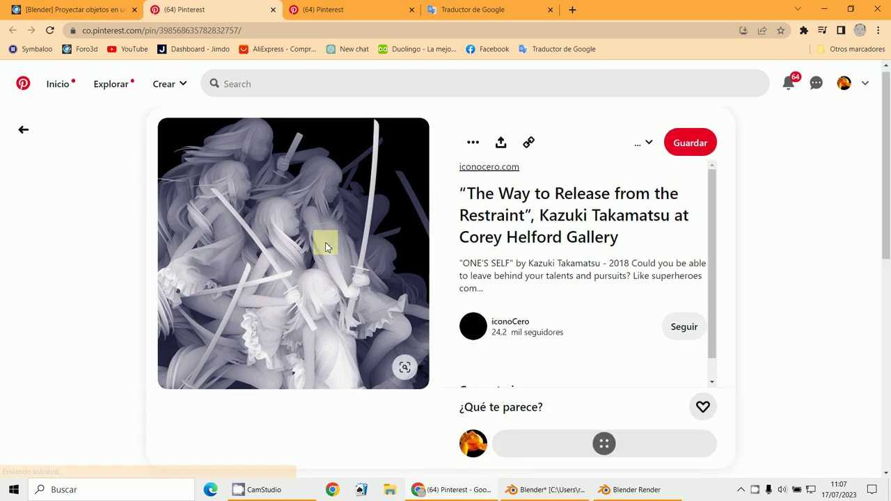
{"action": "scroll", "coordinate": [328, 244], "scroll_direction": "down", "scroll_amount": 4}
{"action": "scroll", "coordinate": [335, 275], "scroll_direction": "down", "scroll_amount": 3}
{"action": "scroll", "coordinate": [144, 273], "scroll_direction": "up", "scroll_amount": 3}
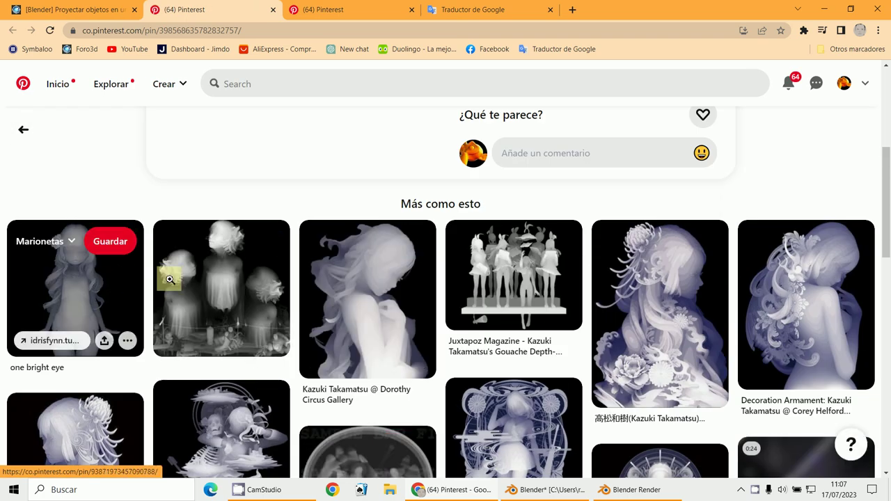
{"action": "left_click", "coordinate": [536, 278]}
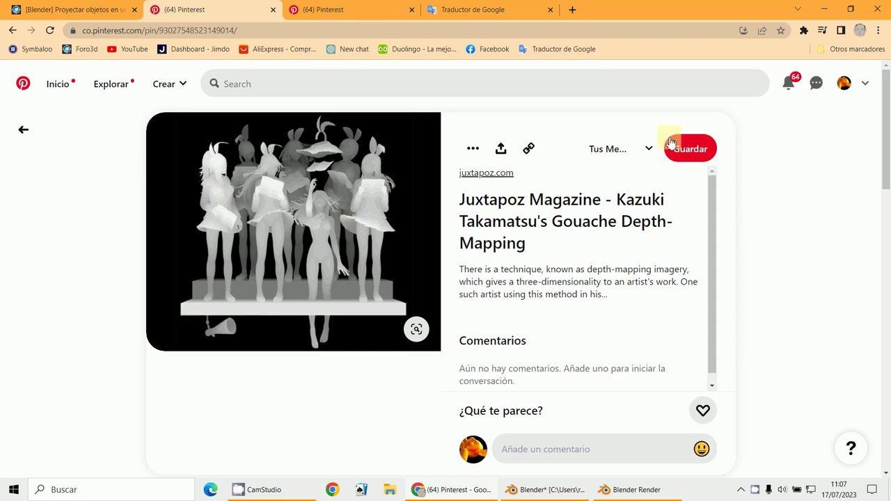
Minimize the browser and Blender windows and launch UltiMaker Cura 5.3.1 from the desktop.
{"action": "left_click", "coordinate": [825, 9]}
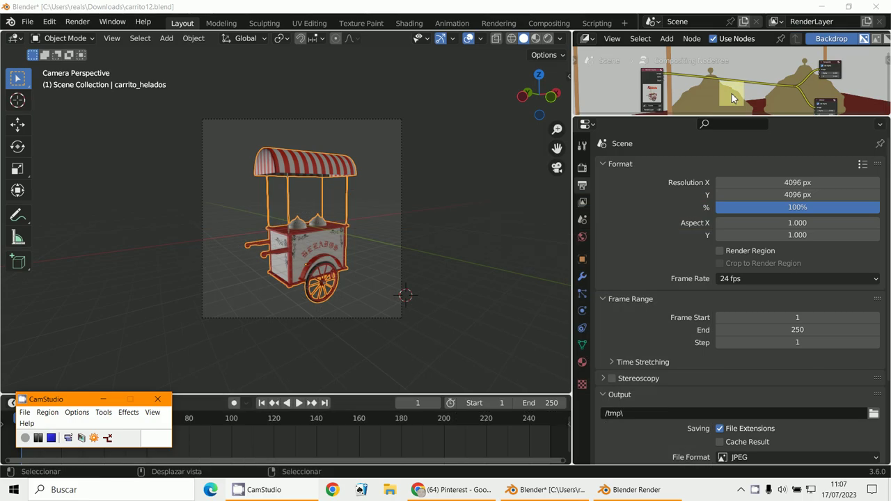
{"action": "left_click", "coordinate": [825, 7]}
{"action": "left_click", "coordinate": [66, 223]}
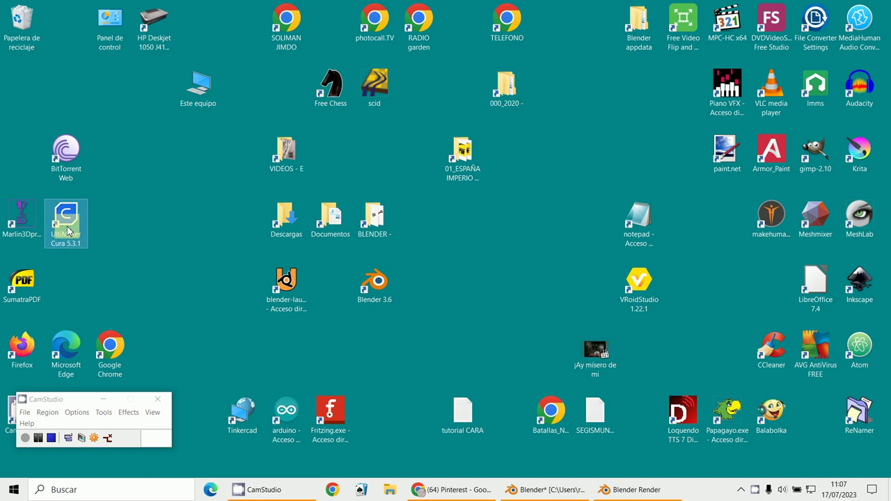
{"action": "left_click_drag", "start_coordinate": [138, 288], "coordinate": [517, 492]}
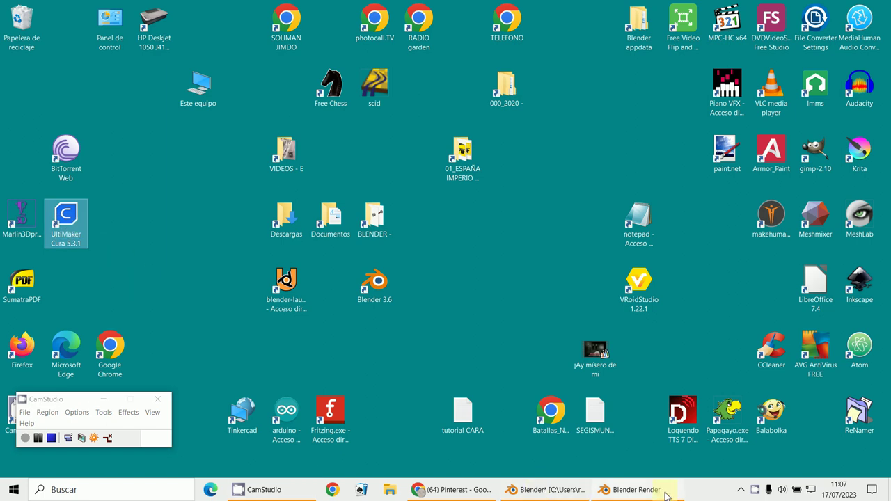
{"action": "mouse_move", "coordinate": [657, 495]}
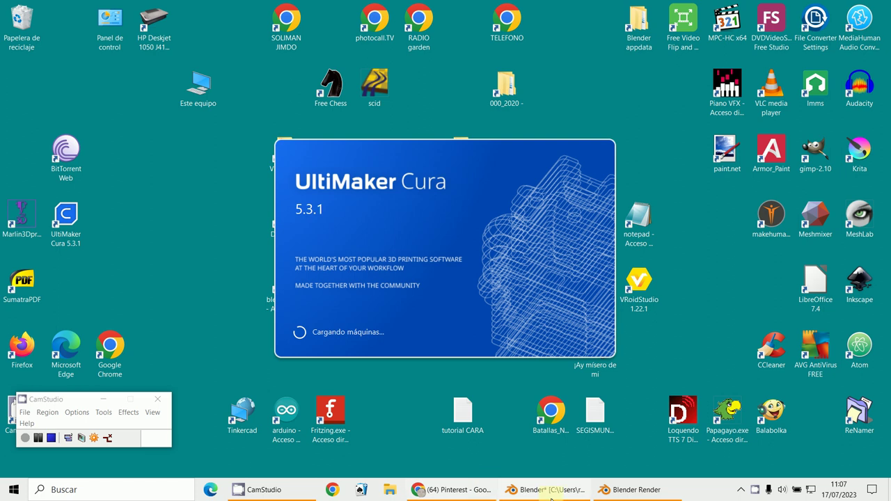
{"action": "mouse_move", "coordinate": [549, 496]}
{"action": "left_mouse_down"}
{"action": "mouse_move", "coordinate": [255, 273]}
{"action": "mouse_move", "coordinate": [14, 221]}
{"action": "mouse_move", "coordinate": [405, 413]}
{"action": "mouse_move", "coordinate": [493, 397]}
{"action": "mouse_move", "coordinate": [416, 412]}
{"action": "mouse_move", "coordinate": [240, 299]}
{"action": "mouse_move", "coordinate": [284, 340]}
{"action": "mouse_move", "coordinate": [463, 409]}
{"action": "mouse_move", "coordinate": [538, 496]}
{"action": "left_mouse_up"}
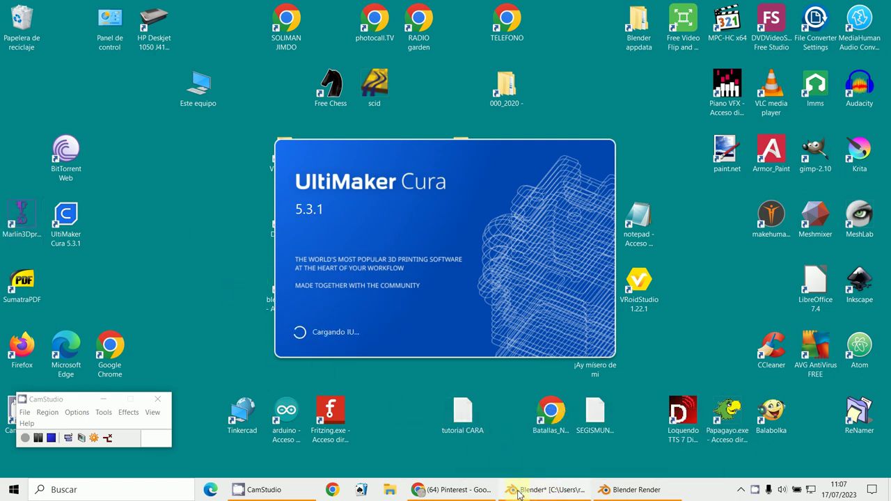
{"action": "left_click", "coordinate": [376, 492]}
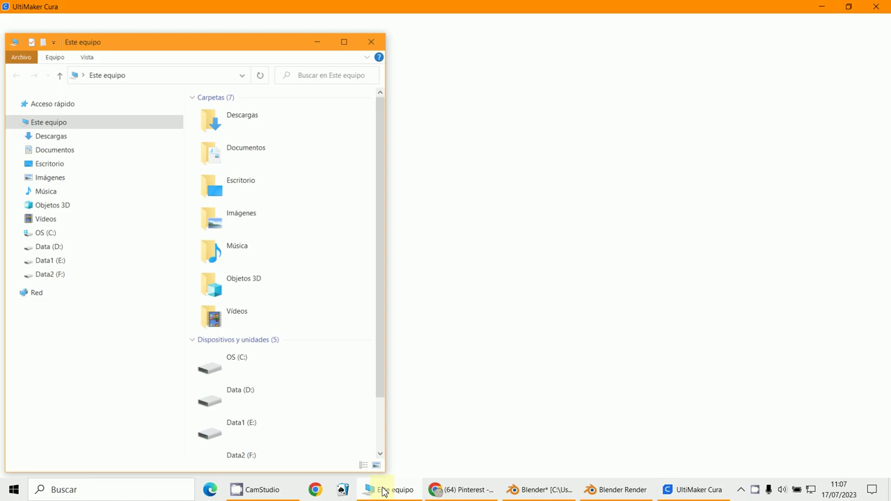
{"action": "left_click", "coordinate": [383, 491]}
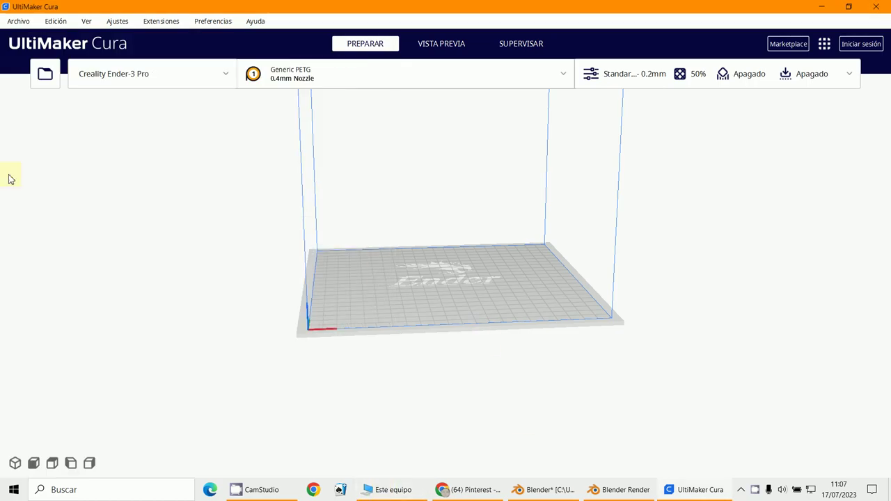
Open the chino image from the Descargas folder in Cura.
{"action": "left_click", "coordinate": [18, 23]}
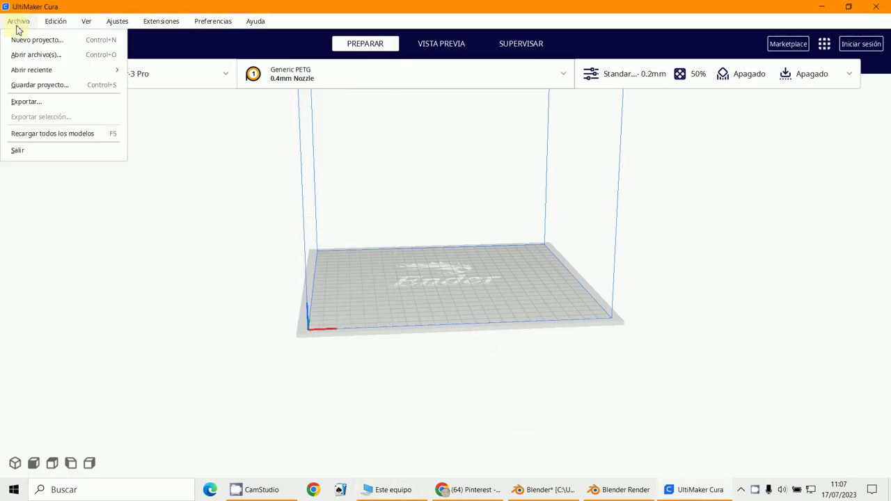
{"action": "left_click", "coordinate": [35, 54]}
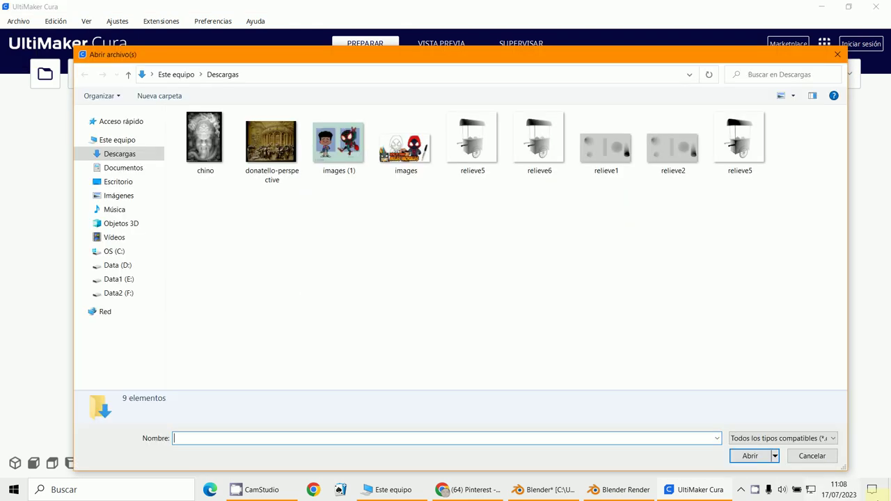
{"action": "double_click", "coordinate": [204, 137]}
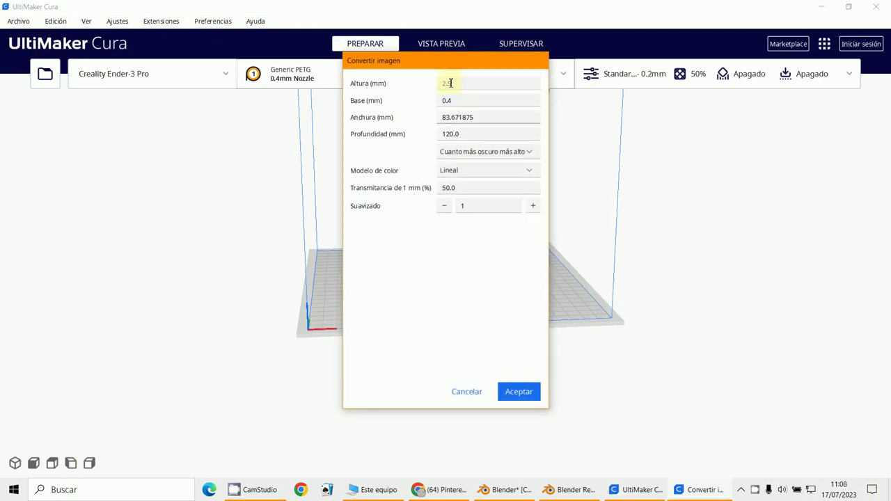
Convert the image into a relief with 5 mm height, 1 mm base and the lighter-is-higher option (Cuanto más claro más alto).
{"action": "left_click", "coordinate": [468, 83]}
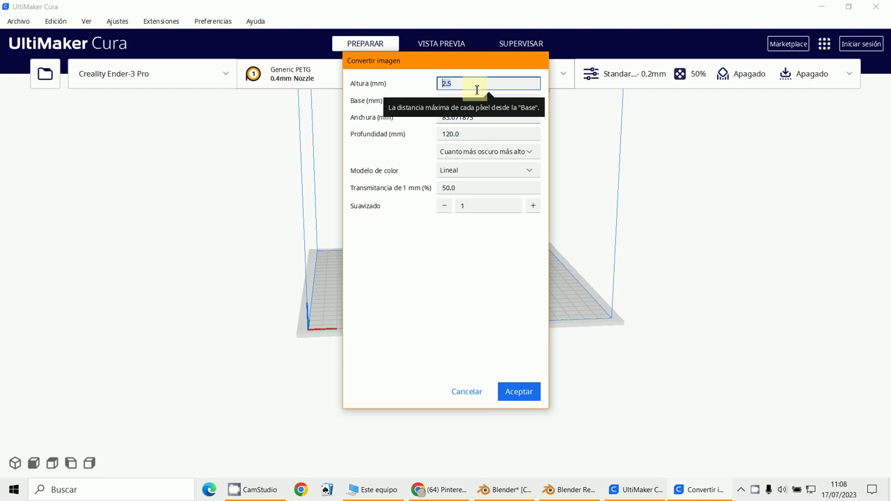
{"action": "type", "text": "5"}
{"action": "left_click", "coordinate": [463, 103]}
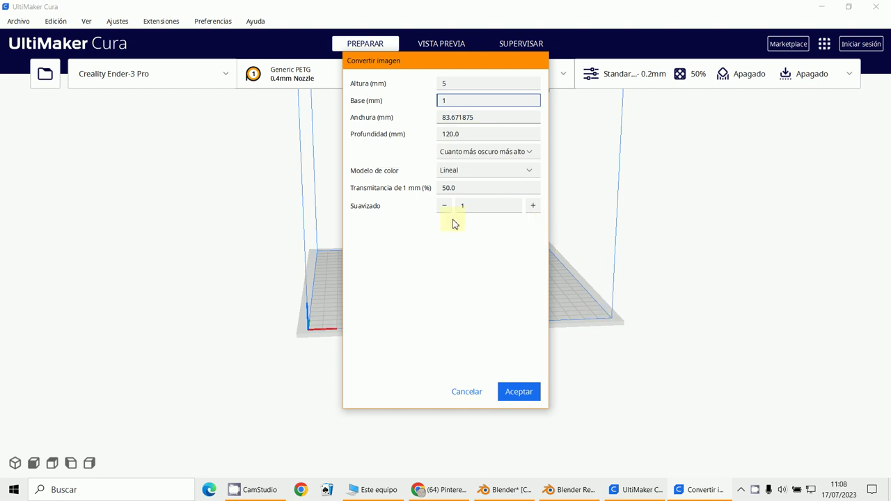
{"action": "left_click", "coordinate": [485, 152]}
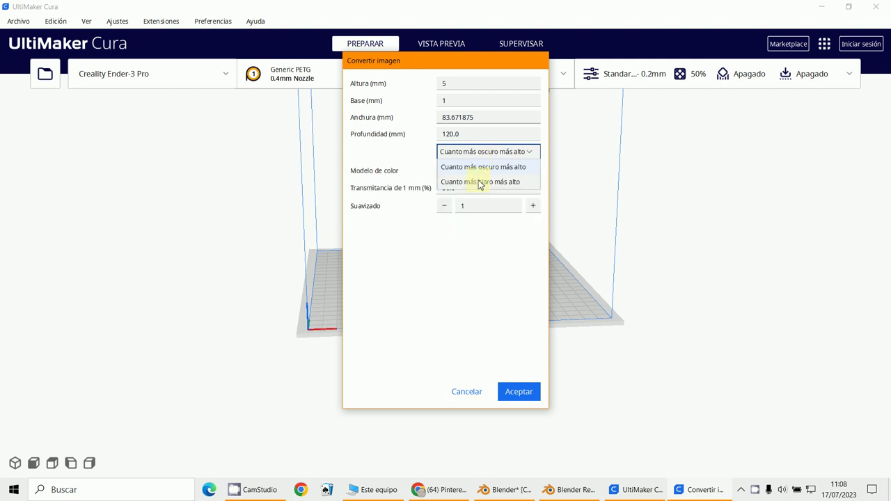
{"action": "left_click", "coordinate": [479, 183]}
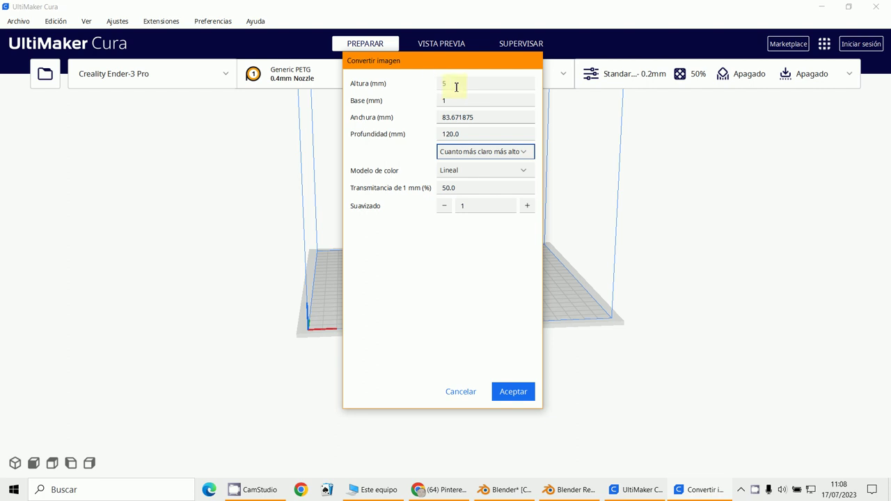
{"action": "left_click", "coordinate": [512, 393]}
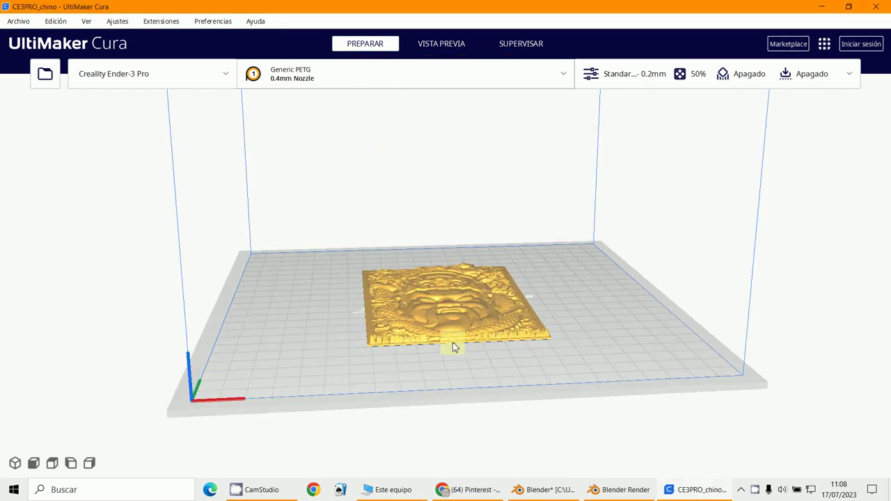
Examine the relief detail of the face on the converted model up close and from several angles.
{"action": "scroll", "coordinate": [450, 309], "scroll_direction": "up", "scroll_amount": 3}
{"action": "scroll", "coordinate": [453, 307], "scroll_direction": "up", "scroll_amount": 5}
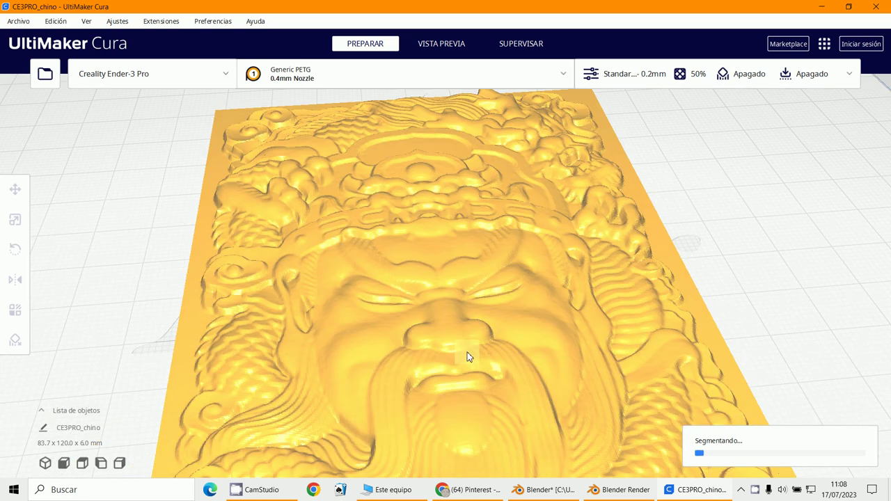
{"action": "right_click_drag", "start_coordinate": [469, 356], "coordinate": [551, 299]}
{"action": "scroll", "coordinate": [522, 328], "scroll_direction": "up", "scroll_amount": 3}
{"action": "scroll", "coordinate": [553, 303], "scroll_direction": "up", "scroll_amount": 8}
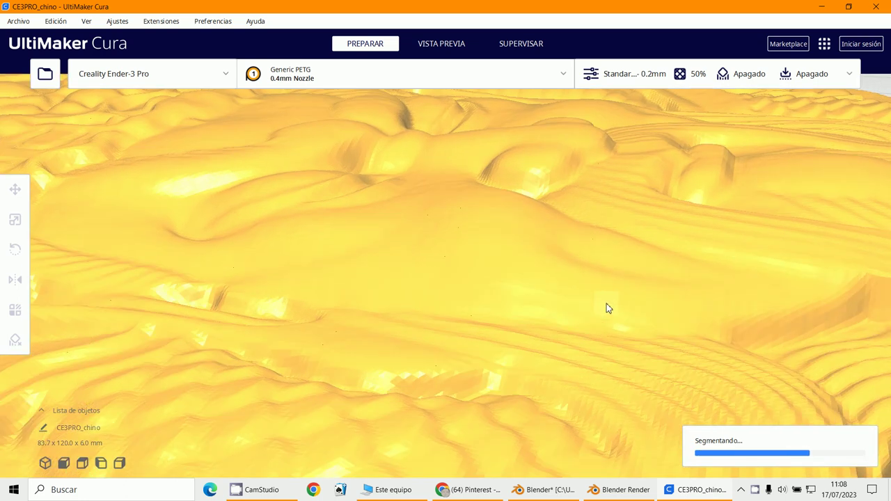
{"action": "right_click_drag", "start_coordinate": [607, 308], "coordinate": [438, 336]}
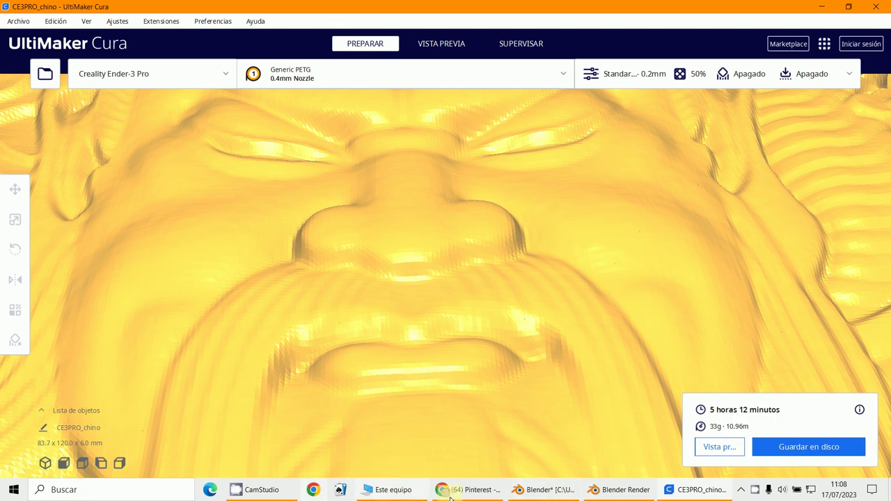
{"action": "scroll", "coordinate": [453, 357], "scroll_direction": "down", "scroll_amount": 5}
{"action": "right_click_drag", "start_coordinate": [458, 352], "coordinate": [420, 303]}
{"action": "scroll", "coordinate": [441, 312], "scroll_direction": "up", "scroll_amount": 3}
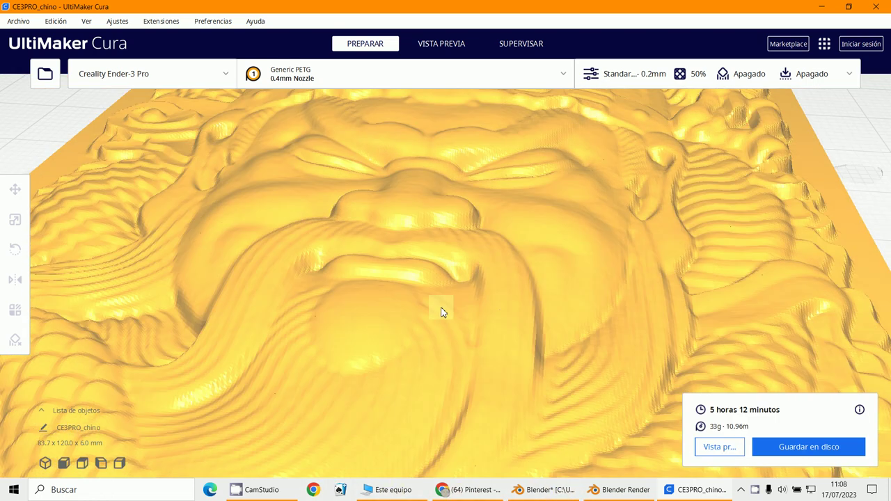
Close Cura with the chino relief and launch UltiMaker Cura 5.3.1 again.
{"action": "left_click", "coordinate": [878, 7]}
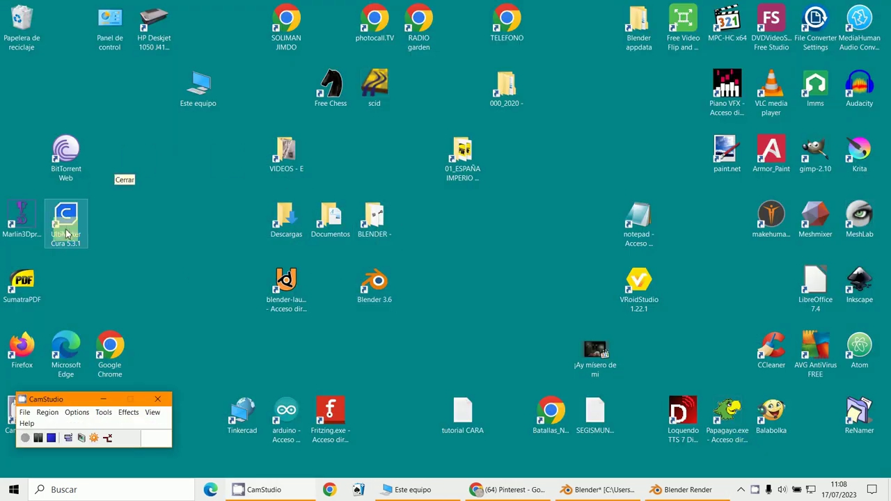
{"action": "left_click", "coordinate": [67, 234]}
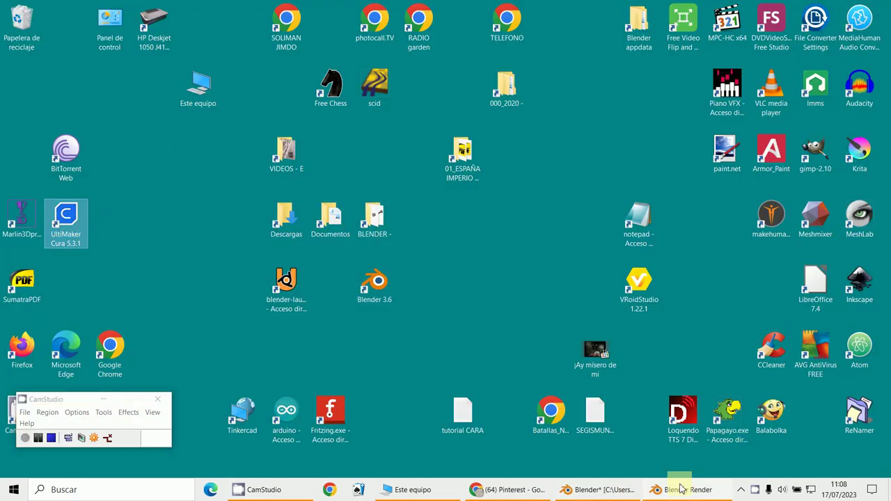
Switch to Blender, render the ice-cream cart from the camera, and minimize the render window.
{"action": "left_click", "coordinate": [625, 496]}
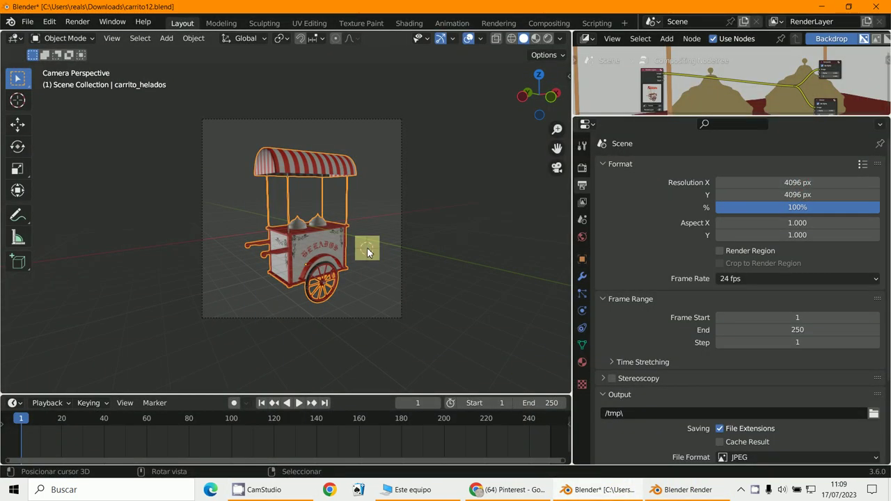
{"action": "key", "text": "F12"}
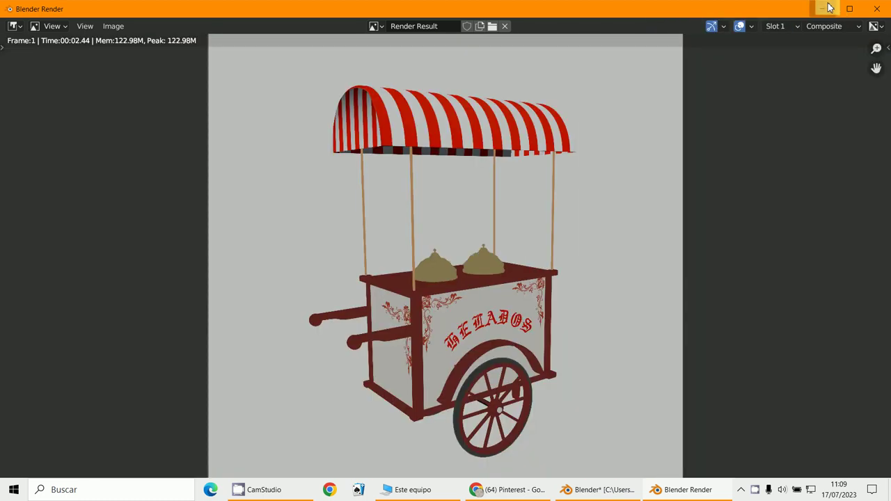
{"action": "left_click", "coordinate": [828, 7]}
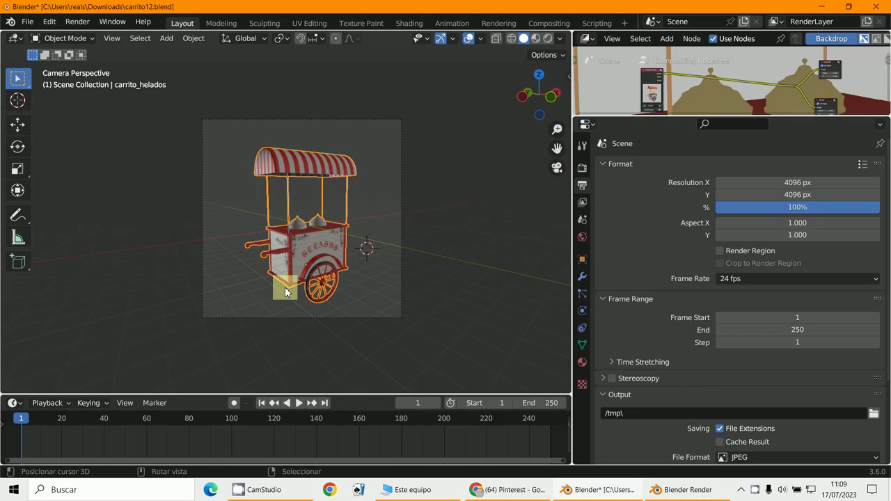
Select the camera, lock it to the view, orbit slightly to reframe the ice-cream cart, and unlock it again.
{"action": "left_click", "coordinate": [404, 294]}
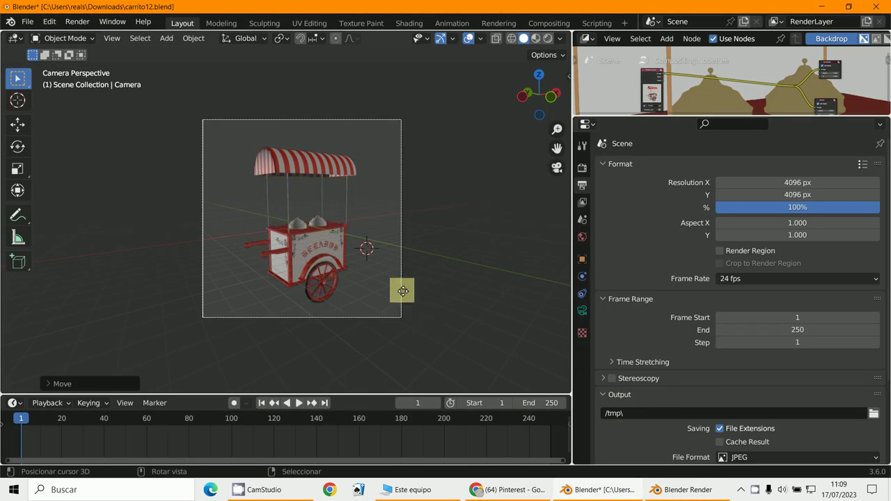
{"action": "key", "text": "n"}
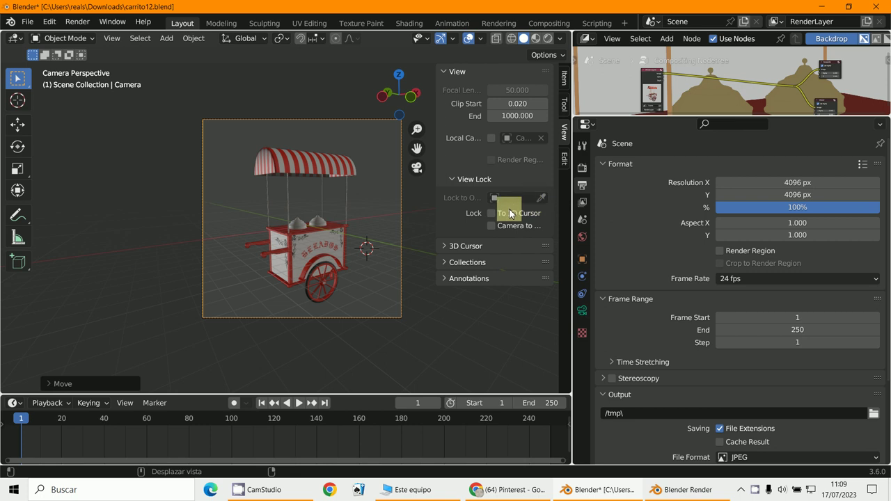
{"action": "left_click", "coordinate": [492, 226]}
{"action": "mouse_move", "coordinate": [412, 238]}
{"action": "middle_mouse_down"}
{"action": "mouse_move", "coordinate": [428, 242]}
{"action": "mouse_move", "coordinate": [418, 237]}
{"action": "mouse_move", "coordinate": [417, 249]}
{"action": "middle_mouse_up"}
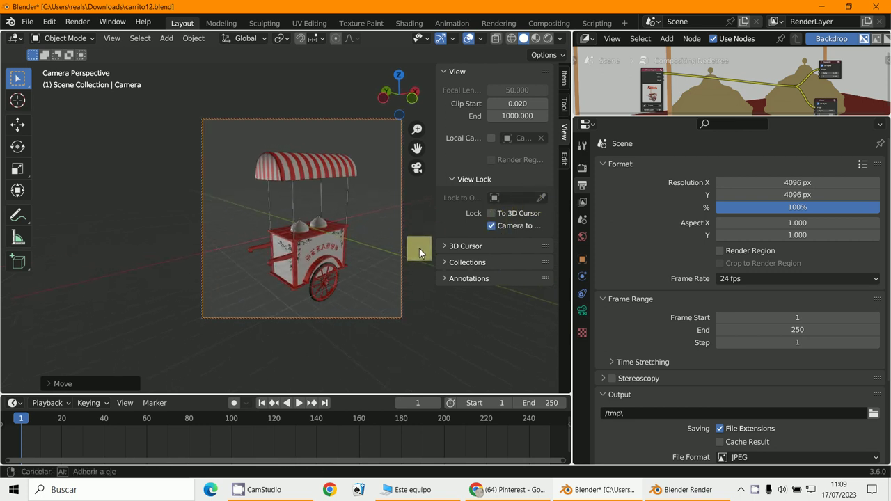
{"action": "left_click", "coordinate": [491, 226]}
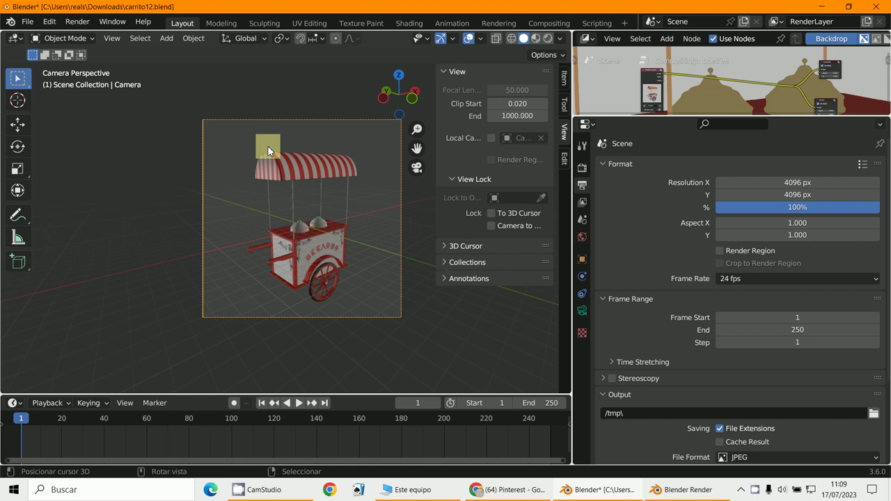
Expand the view layer's data passes and make sure the Z pass is enabled.
{"action": "left_click", "coordinate": [587, 204]}
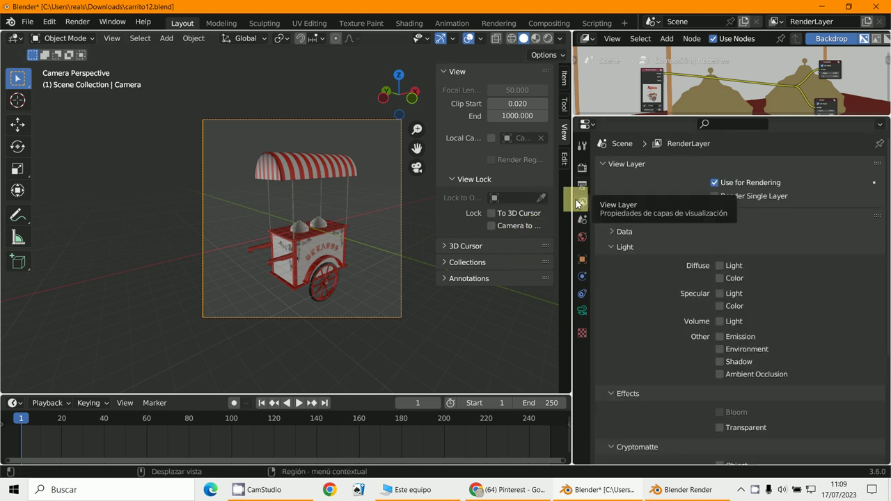
{"action": "left_click", "coordinate": [603, 218]}
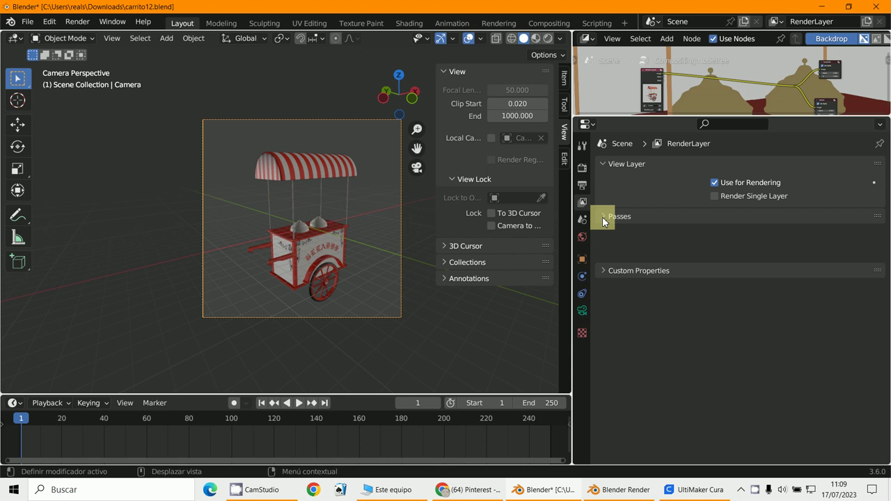
{"action": "left_click", "coordinate": [602, 218]}
{"action": "left_click", "coordinate": [612, 246]}
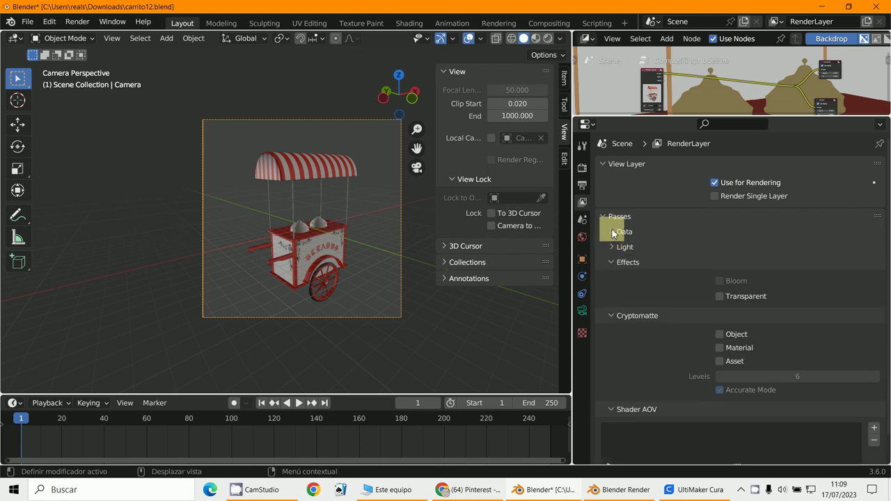
{"action": "left_click", "coordinate": [613, 232]}
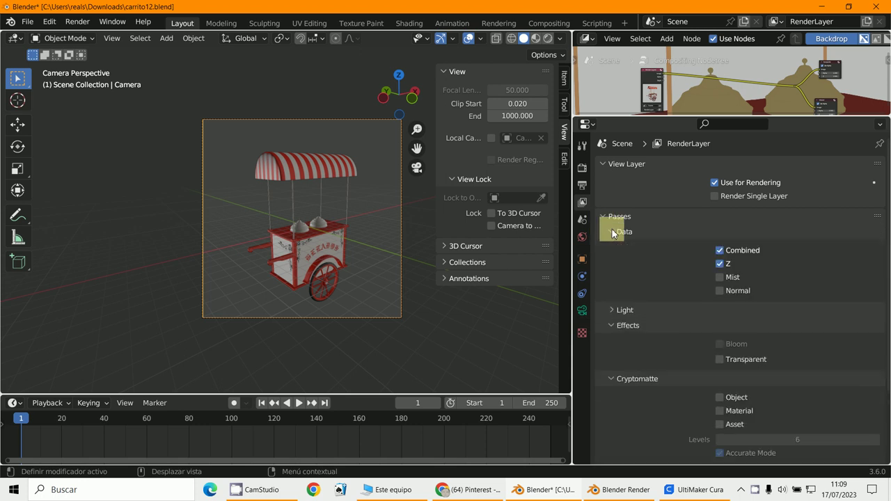
{"action": "left_click", "coordinate": [720, 264]}
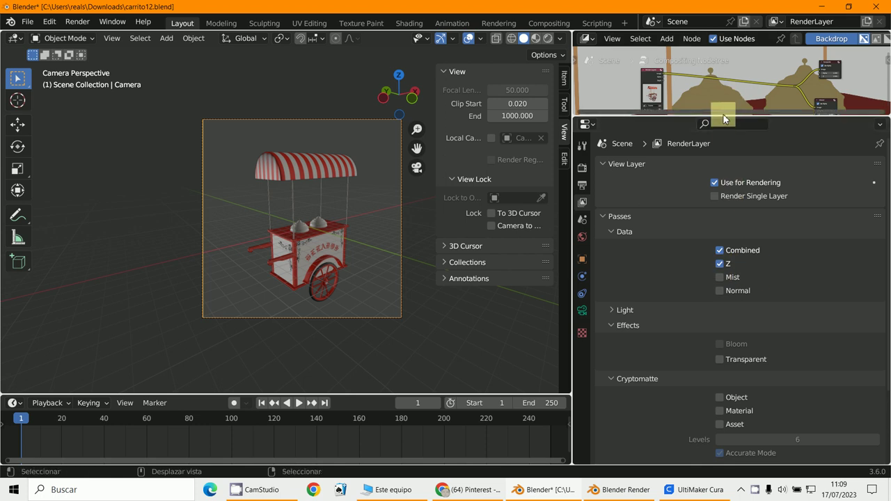
Enlarge the node editor area downward and across the 3D viewport, and set its editor type to Compositor.
{"action": "left_click_drag", "start_coordinate": [724, 116], "coordinate": [739, 397]}
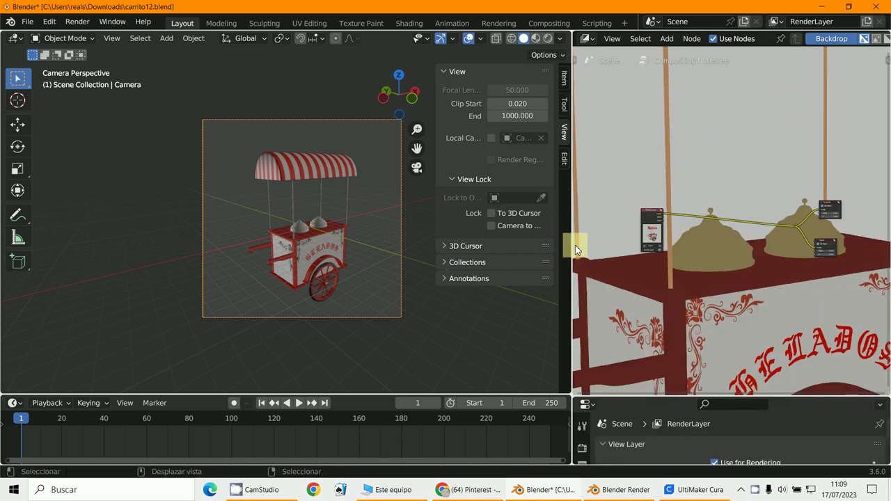
{"action": "left_click_drag", "start_coordinate": [572, 245], "coordinate": [235, 244]}
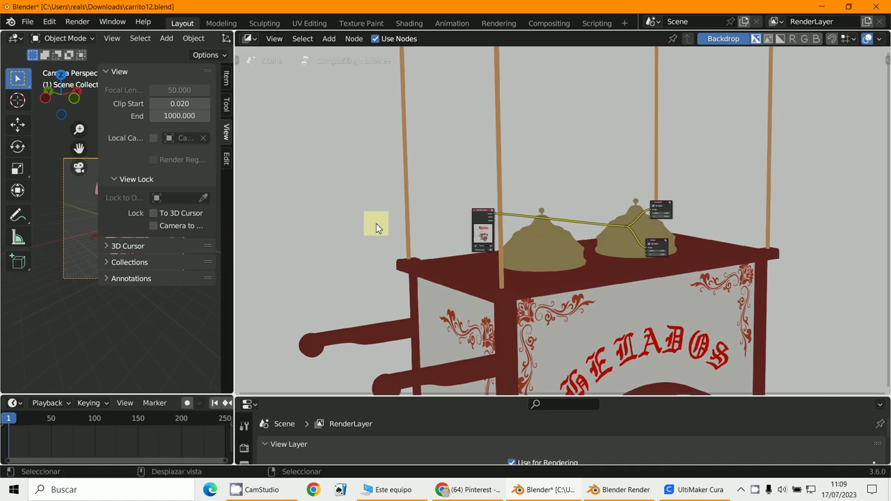
{"action": "left_click", "coordinate": [261, 44]}
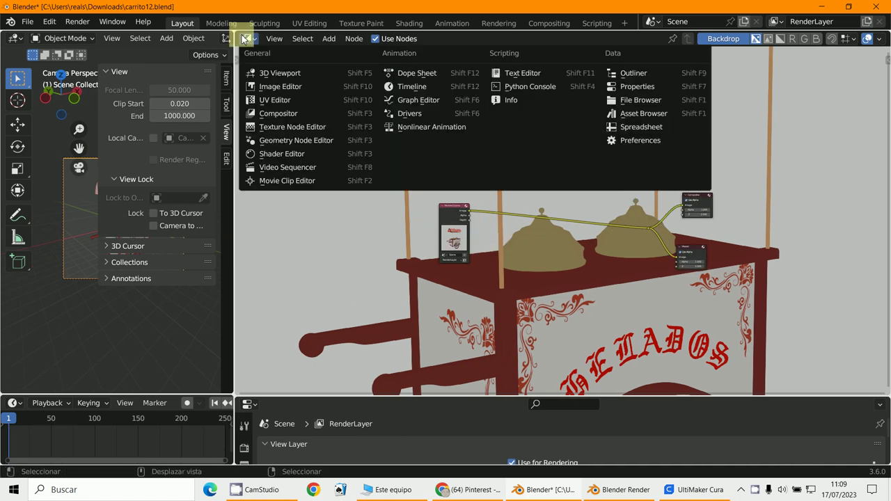
{"action": "left_click", "coordinate": [274, 113]}
Shrink the compositor backdrop to show the whole render and reposition the Render Layers, Composite and Viewer nodes around it.
{"action": "scroll", "coordinate": [451, 223], "scroll_direction": "down", "scroll_amount": 2}
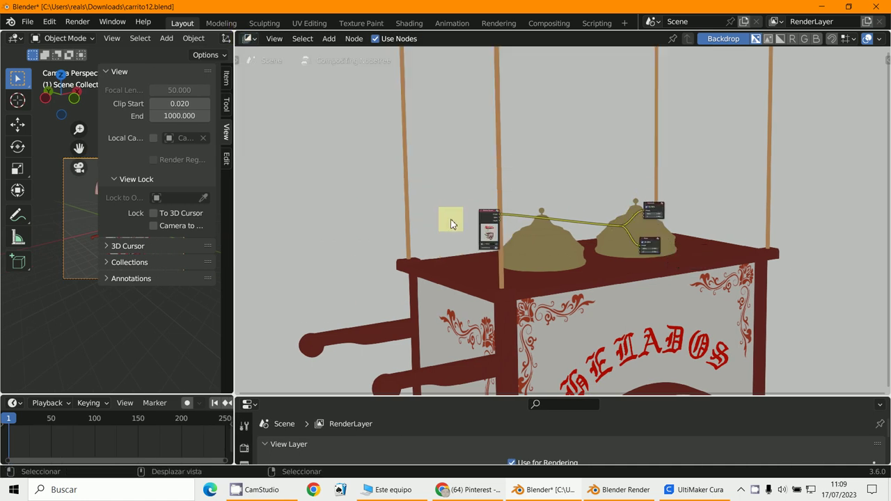
{"action": "key", "text": "v"}
{"action": "key", "text": "v"}
{"action": "key", "text": "v"}
{"action": "key", "text": "v"}
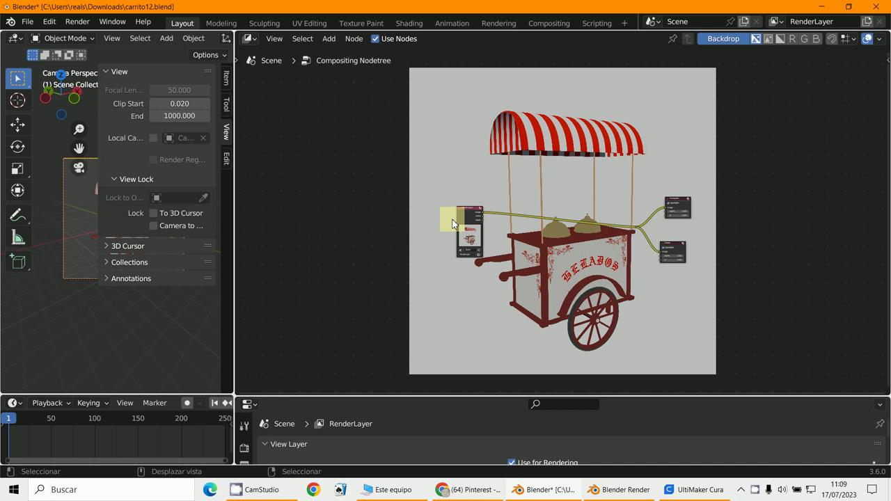
{"action": "scroll", "coordinate": [452, 222], "scroll_direction": "up", "scroll_amount": 4}
{"action": "scroll", "coordinate": [418, 184], "scroll_direction": "up", "scroll_amount": 3}
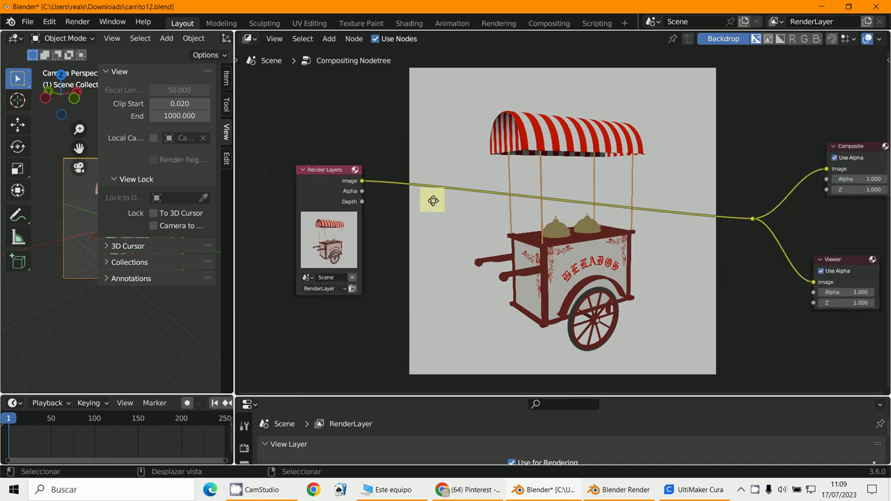
{"action": "left_click_drag", "start_coordinate": [328, 163], "coordinate": [312, 169]}
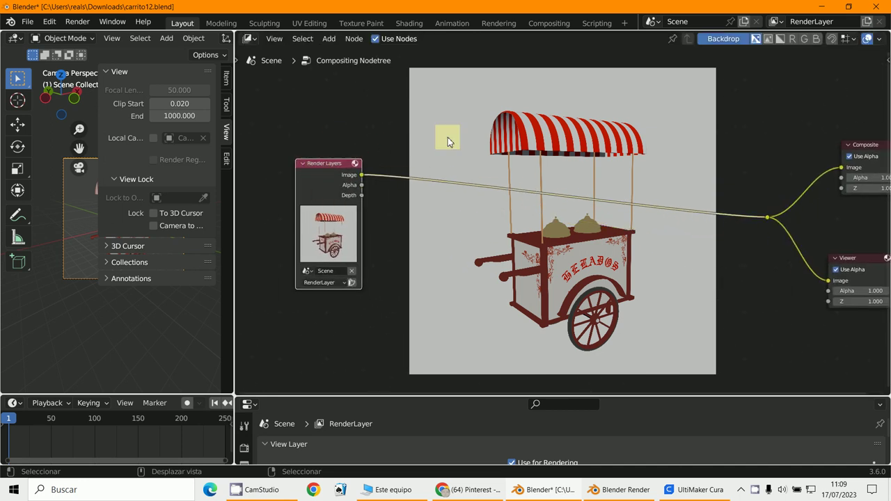
{"action": "left_click_drag", "start_coordinate": [867, 145], "coordinate": [853, 166]}
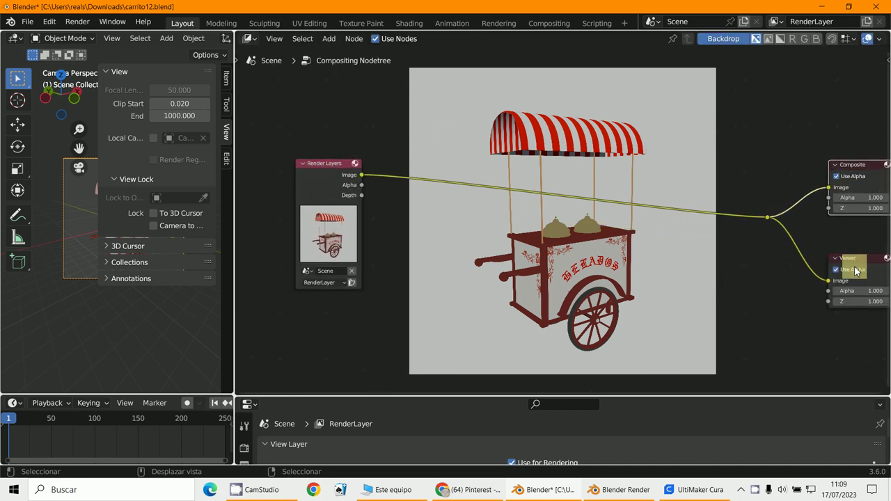
{"action": "left_click_drag", "start_coordinate": [851, 264], "coordinate": [852, 257]}
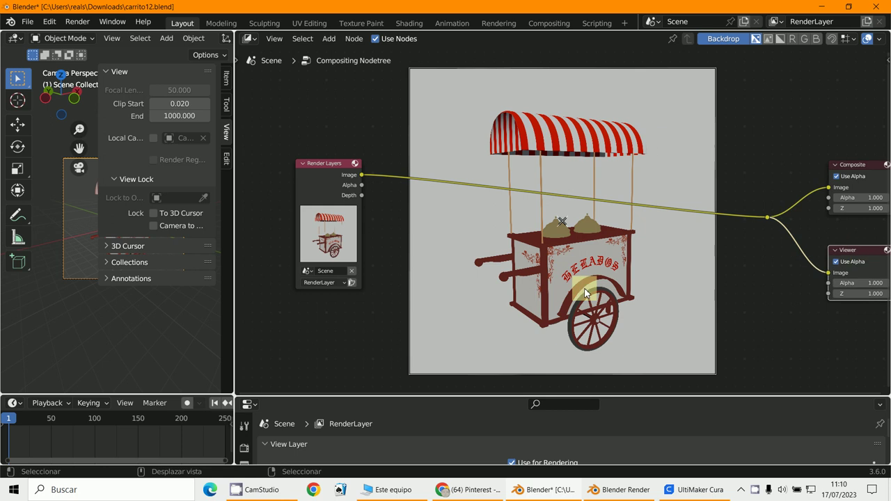
Cut the link between the Render Layers image output and the reroute point feeding the Composite and Viewer nodes.
{"action": "left_click", "coordinate": [739, 42]}
{"action": "left_click", "coordinate": [738, 42]}
{"action": "right_click_drag", "start_coordinate": [478, 245], "coordinate": [394, 200], "text": "ctrl"}
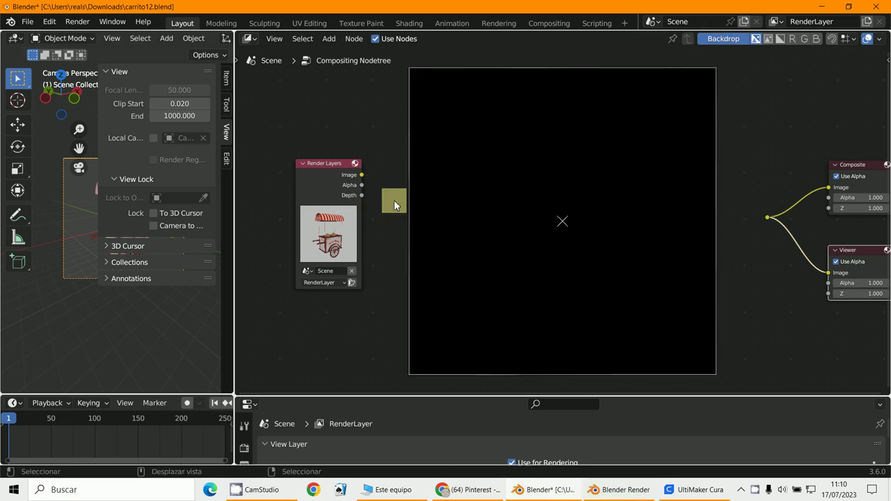
Add a Normalize node beside Render Layers and connect the Image output to its Value input.
{"action": "left_click", "coordinate": [337, 43]}
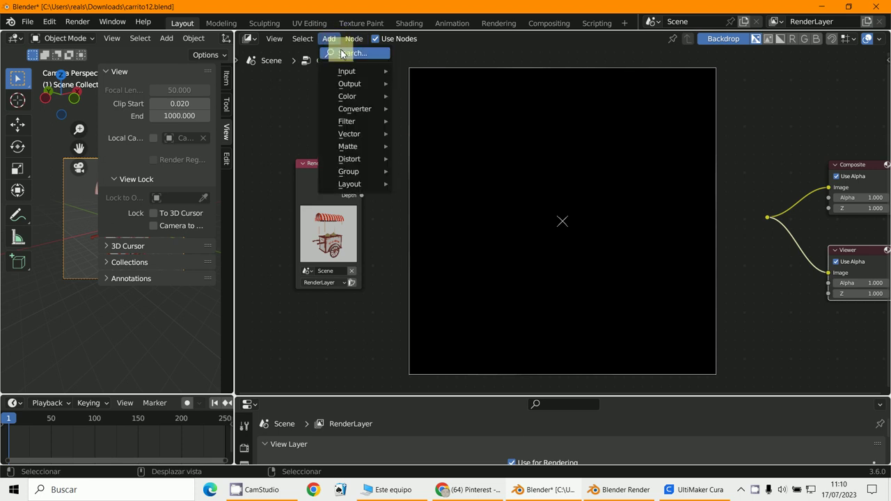
{"action": "mouse_move", "coordinate": [366, 161]}
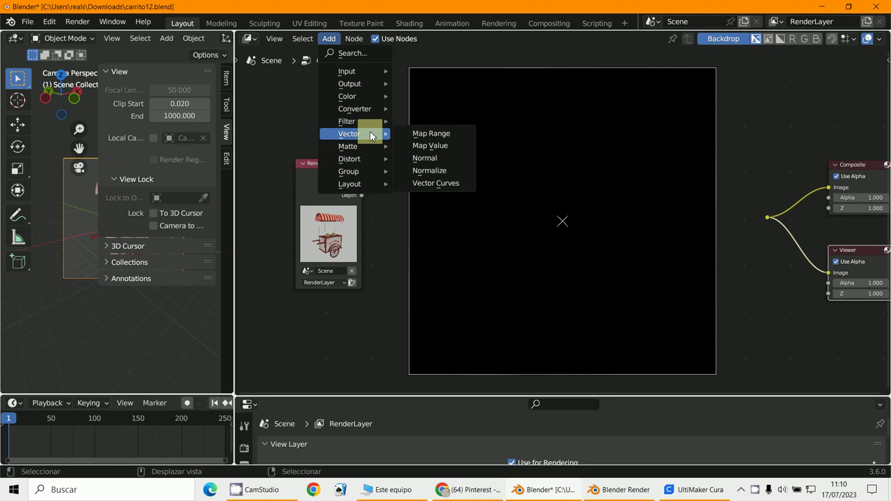
{"action": "left_click", "coordinate": [449, 172]}
{"action": "left_click", "coordinate": [410, 188]}
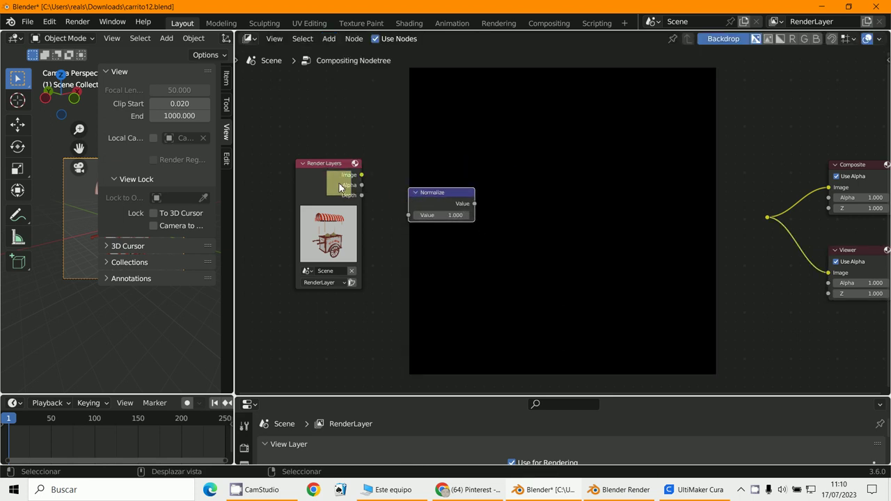
{"action": "left_click_drag", "start_coordinate": [364, 172], "coordinate": [366, 172]}
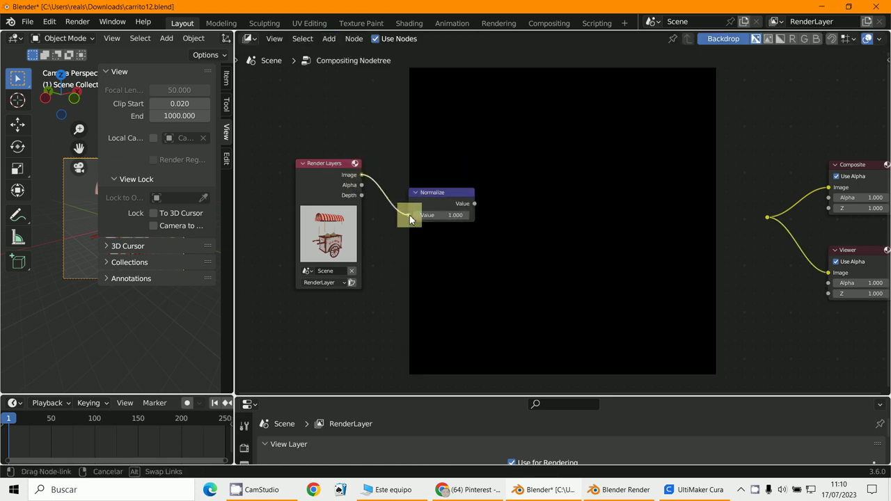
{"action": "left_click_drag", "start_coordinate": [409, 216], "coordinate": [409, 215]}
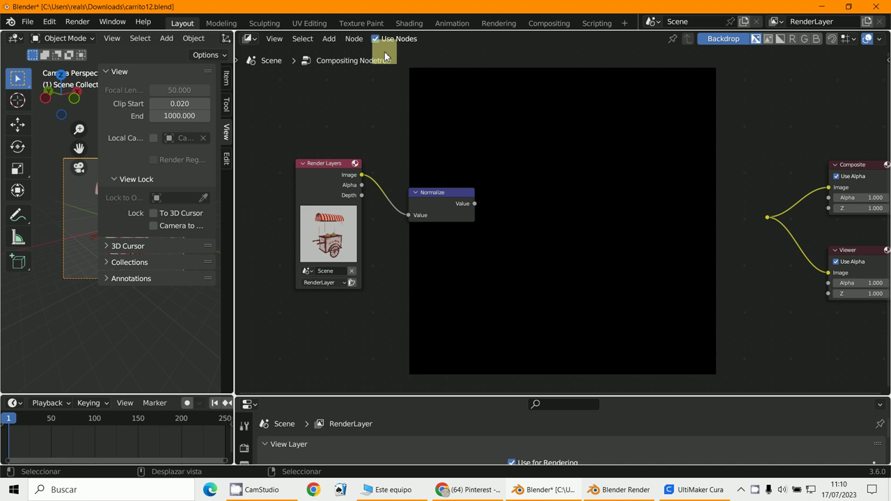
Add a Color Ramp node, feed the Normalize value into its Fac, and link its Image output to the Composite and Viewer reroute point.
{"action": "left_click", "coordinate": [328, 39]}
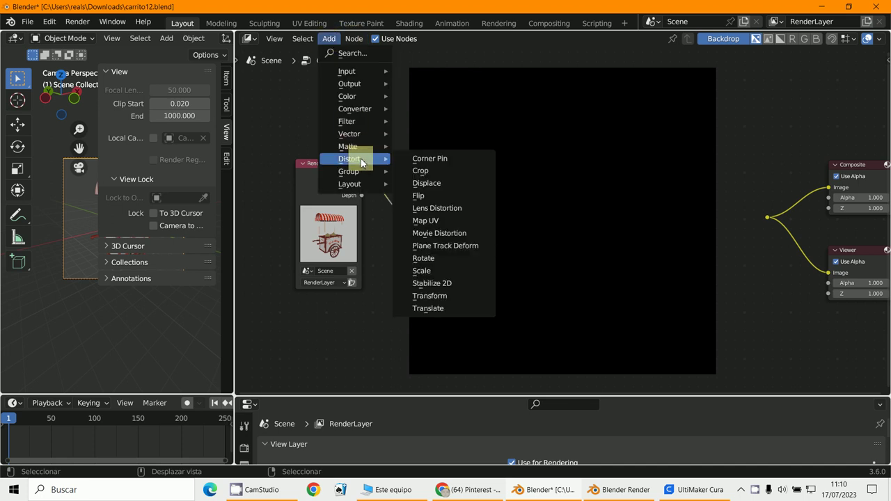
{"action": "mouse_move", "coordinate": [367, 136]}
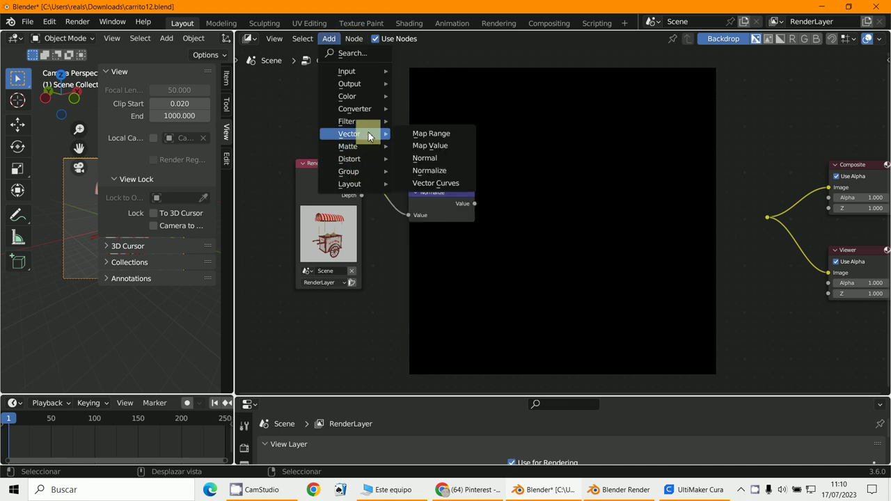
{"action": "mouse_move", "coordinate": [374, 109]}
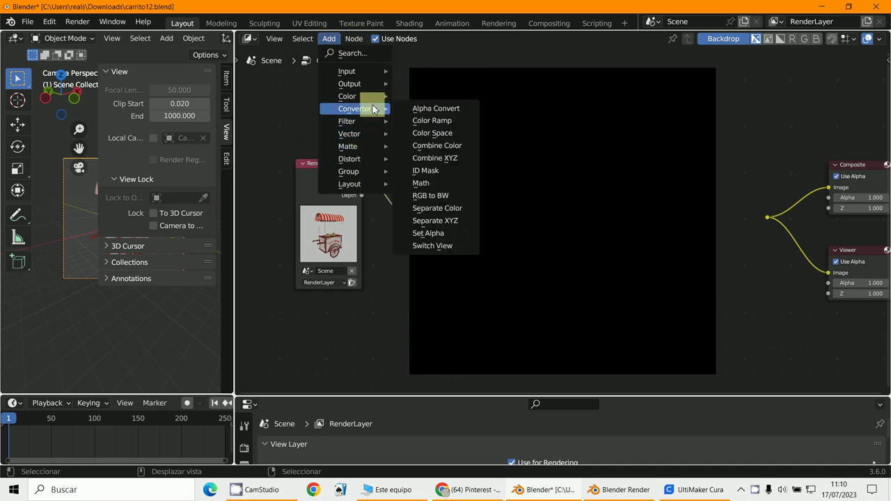
{"action": "left_click", "coordinate": [431, 120]}
{"action": "left_click", "coordinate": [522, 188]}
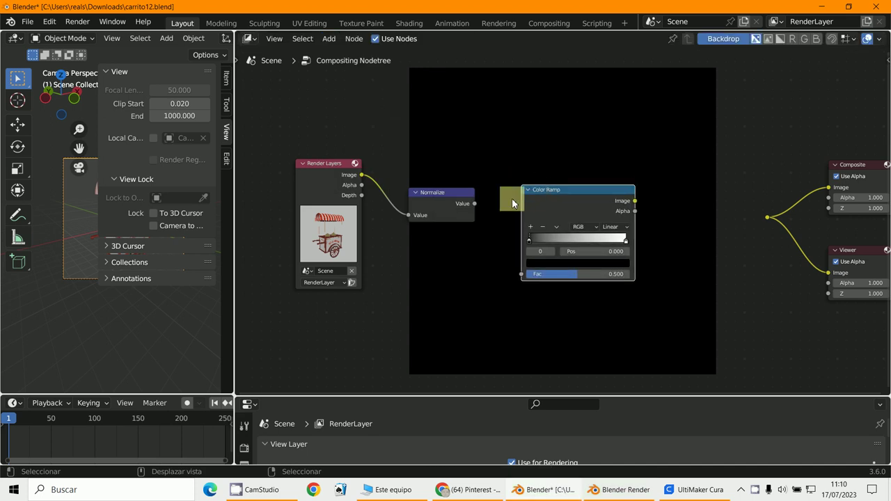
{"action": "left_click_drag", "start_coordinate": [475, 203], "coordinate": [499, 244]}
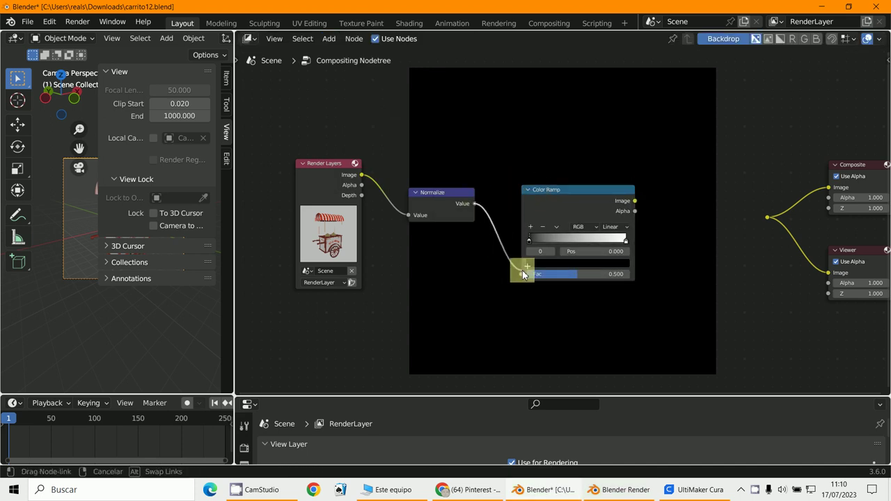
{"action": "left_click_drag", "start_coordinate": [522, 271], "coordinate": [523, 272]}
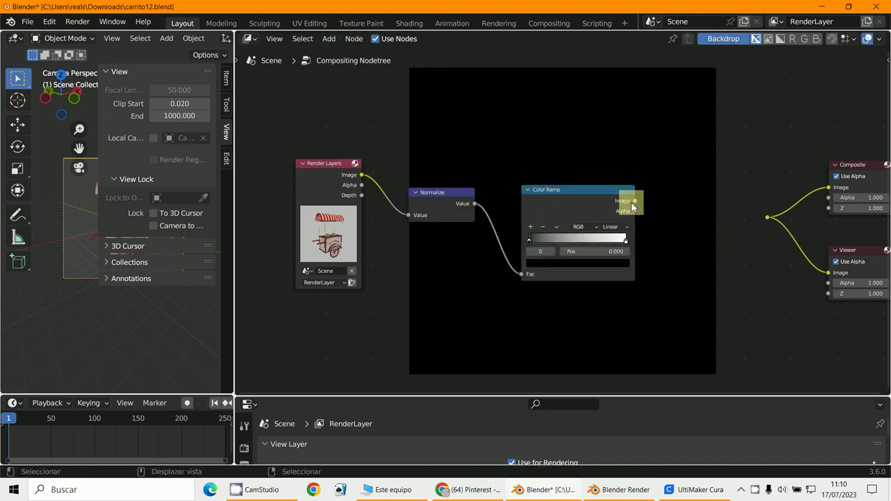
{"action": "left_click_drag", "start_coordinate": [635, 201], "coordinate": [769, 217]}
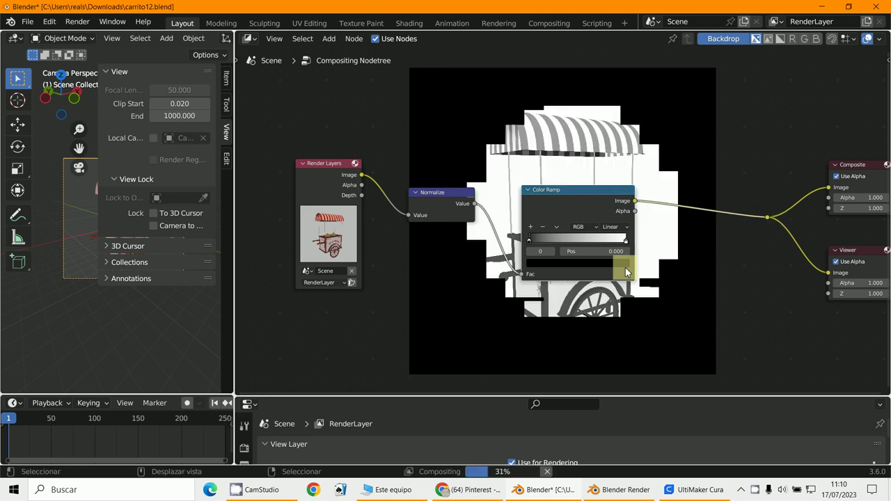
Replace the Image link into the Normalize node with a link from the Render Layers Depth output to its Value input.
{"action": "scroll", "coordinate": [503, 334], "scroll_direction": "up", "scroll_amount": 2}
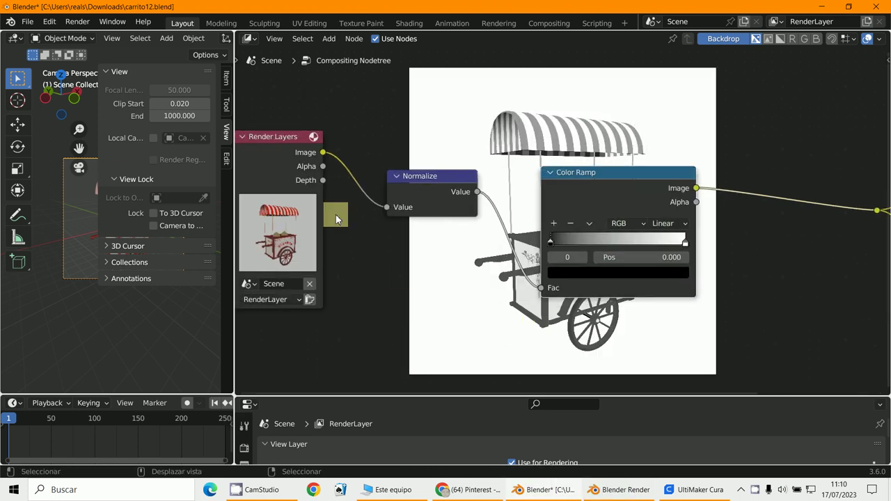
{"action": "scroll", "coordinate": [317, 176], "scroll_direction": "down", "scroll_amount": 2}
{"action": "left_click_drag", "start_coordinate": [373, 178], "coordinate": [322, 174]}
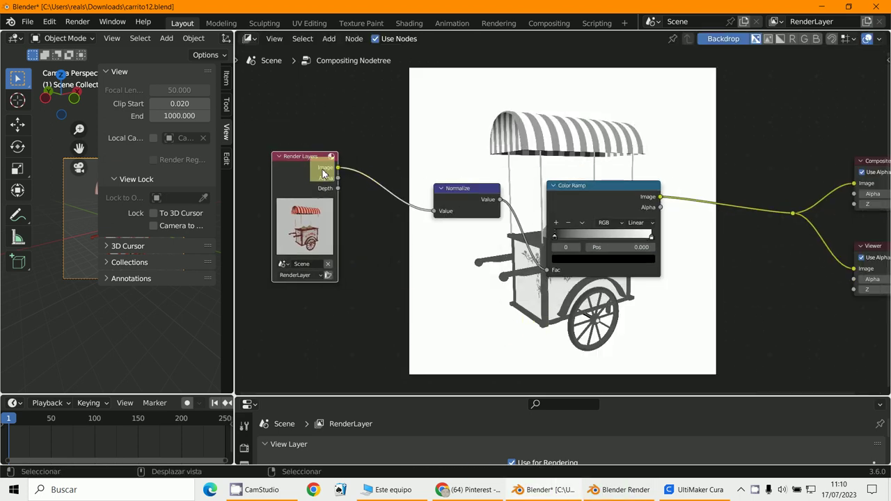
{"action": "right_click_drag", "start_coordinate": [378, 175], "coordinate": [342, 197], "text": "ctrl"}
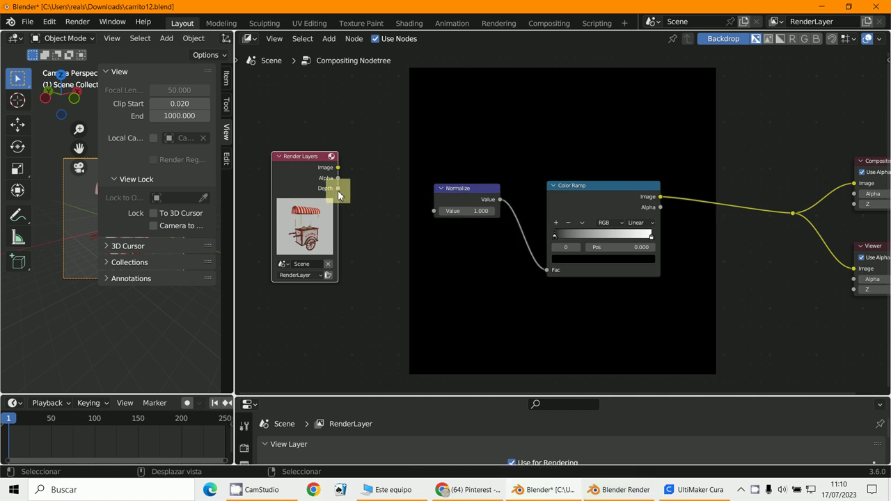
{"action": "left_click_drag", "start_coordinate": [338, 188], "coordinate": [388, 238]}
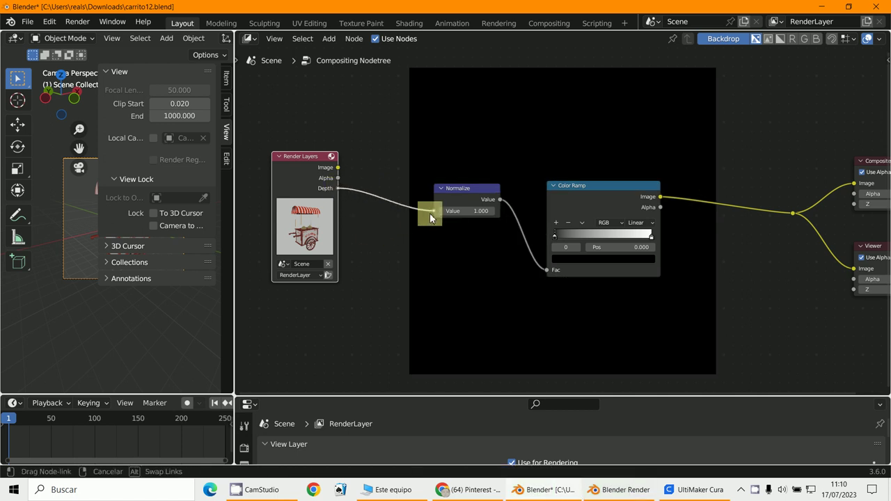
{"action": "left_click_drag", "start_coordinate": [435, 213], "coordinate": [435, 213]}
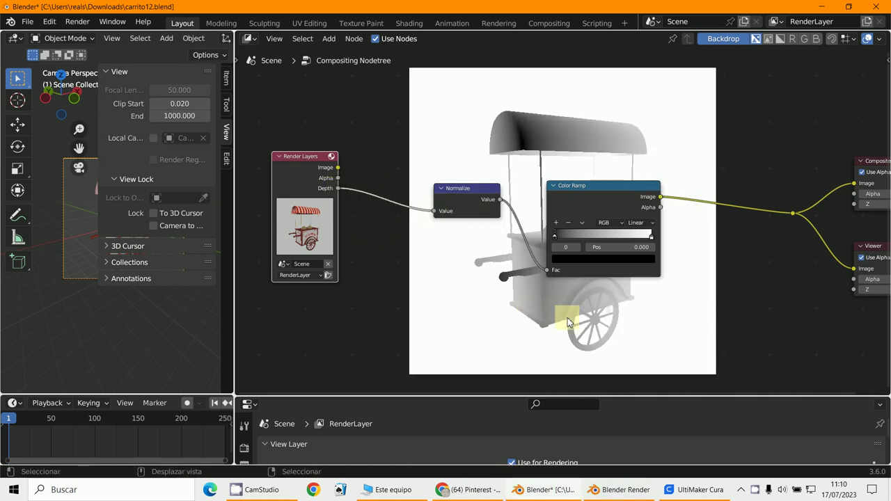
Shift the Color Ramp's white stop to position 0.924, keeping the black stop at the start of the ramp.
{"action": "scroll", "coordinate": [568, 318], "scroll_direction": "up", "scroll_amount": 1}
{"action": "scroll", "coordinate": [567, 314], "scroll_direction": "down", "scroll_amount": 1}
{"action": "middle_click_drag", "start_coordinate": [567, 314], "coordinate": [565, 65]}
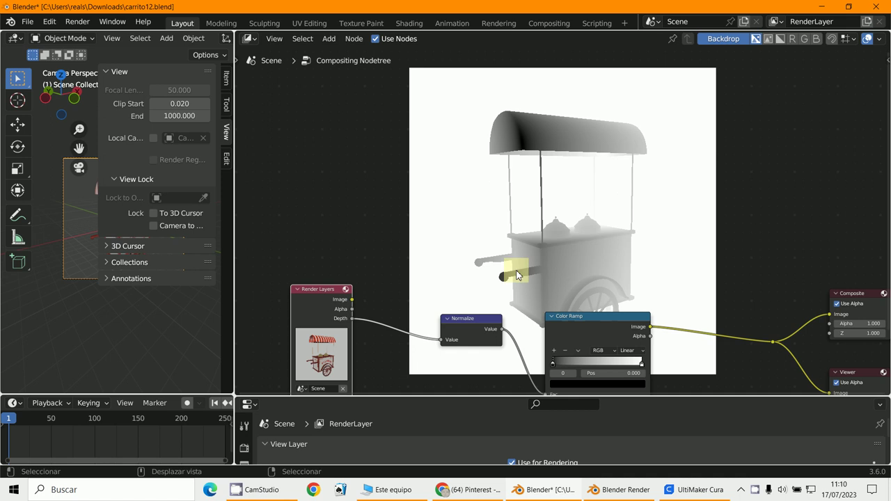
{"action": "scroll", "coordinate": [521, 275], "scroll_direction": "up", "scroll_amount": 1}
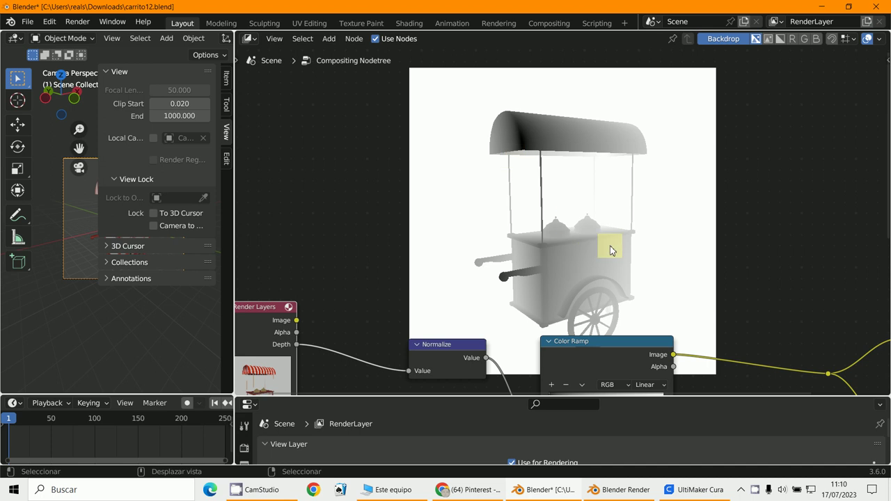
{"action": "scroll", "coordinate": [601, 252], "scroll_direction": "down", "scroll_amount": 1}
{"action": "scroll", "coordinate": [624, 259], "scroll_direction": "down", "scroll_amount": 2}
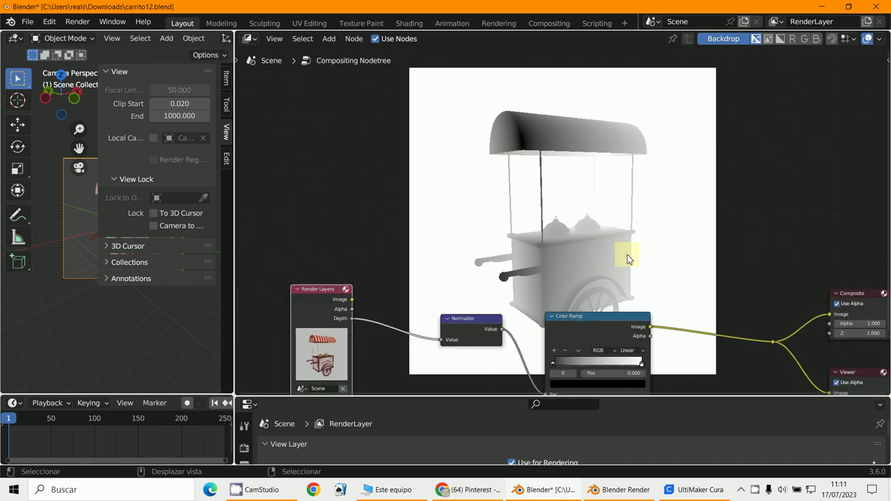
{"action": "middle_click_drag", "start_coordinate": [624, 260], "coordinate": [635, 149]}
{"action": "scroll", "coordinate": [564, 220], "scroll_direction": "up", "scroll_amount": 1}
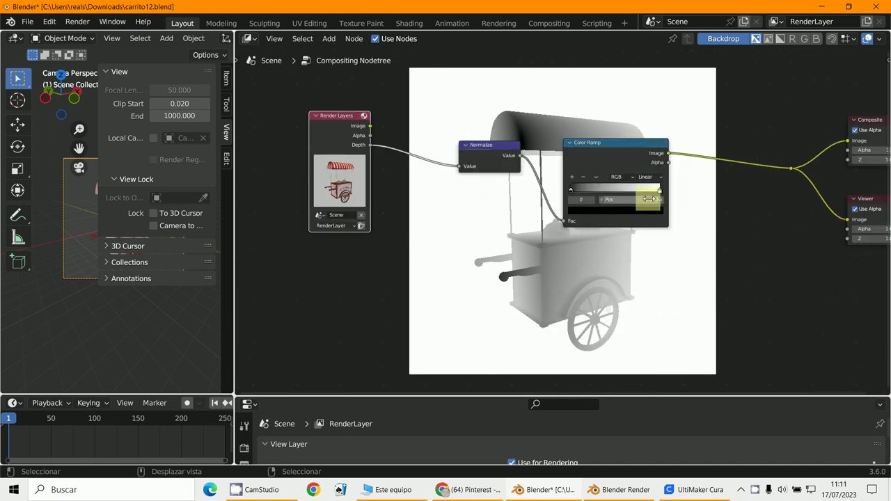
{"action": "mouse_move", "coordinate": [658, 189]}
{"action": "left_mouse_down"}
{"action": "mouse_move", "coordinate": [631, 197]}
{"action": "mouse_move", "coordinate": [650, 189]}
{"action": "left_mouse_up"}
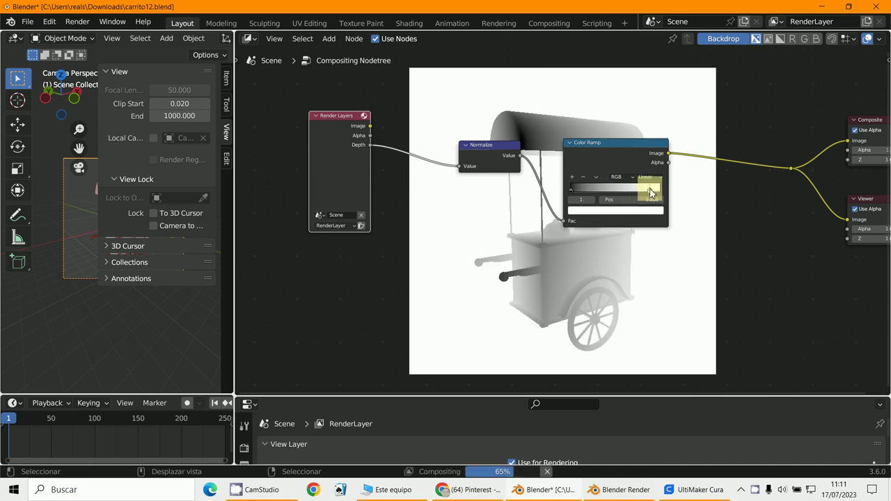
{"action": "left_click_drag", "start_coordinate": [575, 196], "coordinate": [572, 195]}
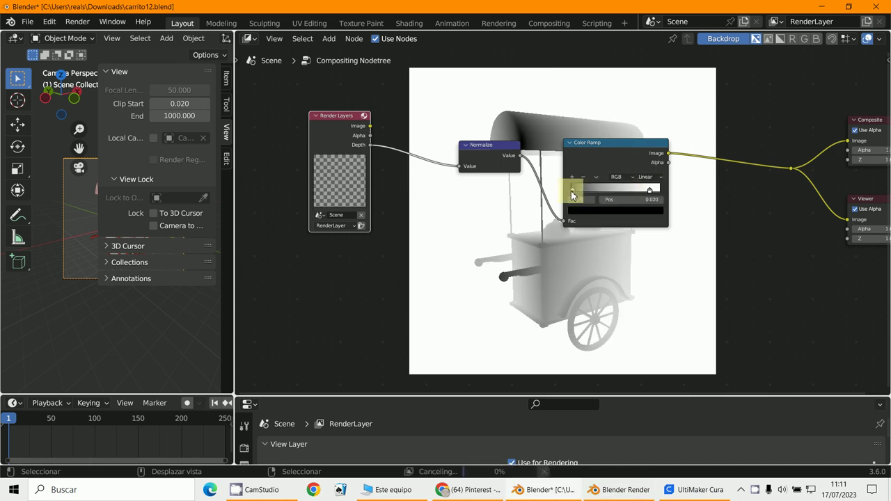
{"action": "left_click", "coordinate": [650, 192]}
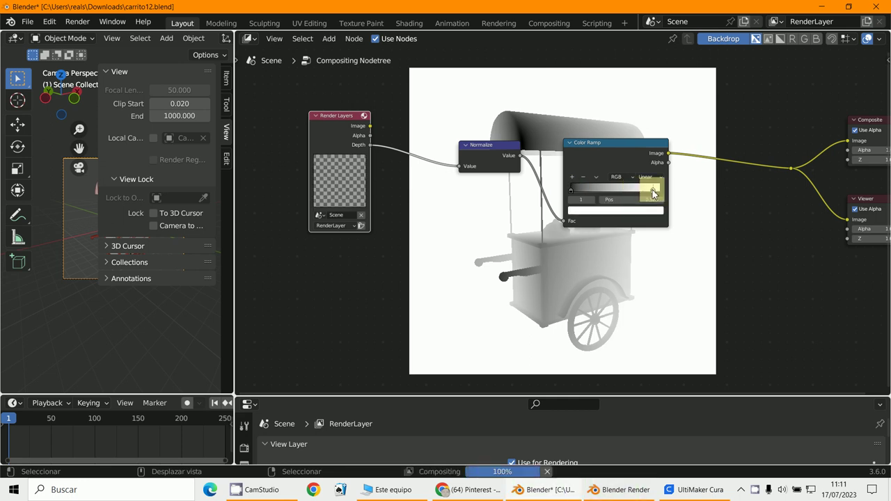
Enlarge the compositor backdrop and examine the grayscale depth shading of the cart's posts, handles and body.
{"action": "scroll", "coordinate": [603, 337], "scroll_direction": "down", "scroll_amount": 2}
{"action": "middle_click_drag", "start_coordinate": [603, 337], "coordinate": [603, 352]}
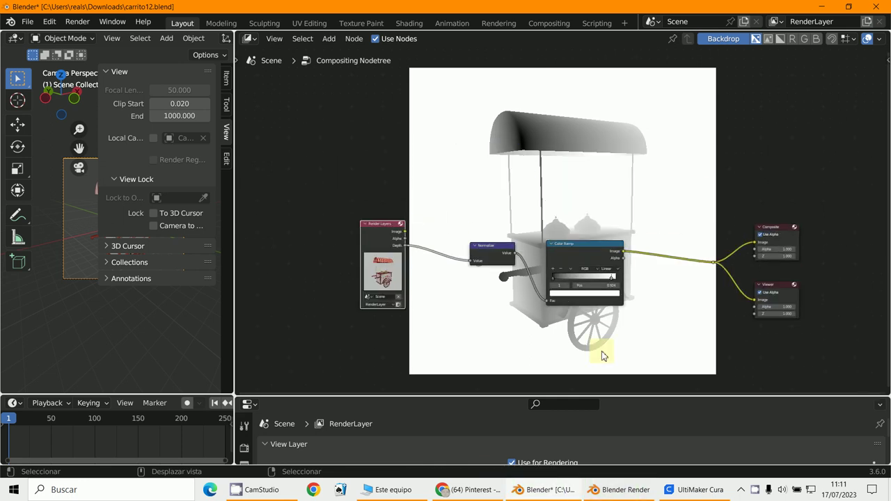
{"action": "scroll", "coordinate": [532, 186], "scroll_direction": "up", "scroll_amount": 3}
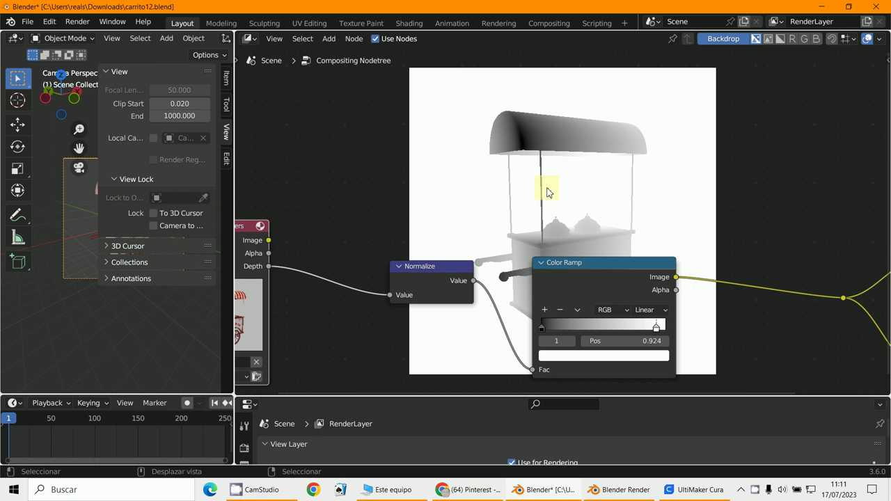
{"action": "key", "text": "alt+v"}
{"action": "key", "text": "alt+v"}
{"action": "key", "text": "alt+v"}
{"action": "key", "text": "alt+v"}
{"action": "key", "text": "alt+v"}
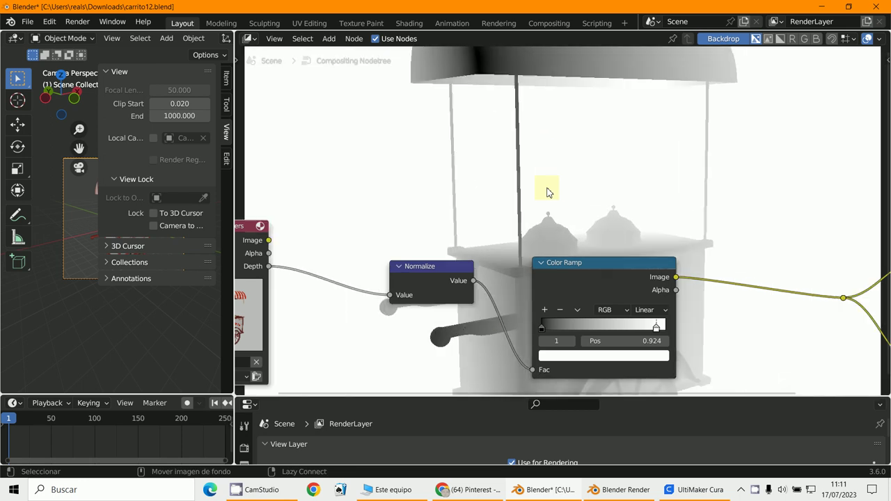
{"action": "scroll", "coordinate": [506, 175], "scroll_direction": "up", "scroll_amount": 1}
{"action": "scroll", "coordinate": [506, 175], "scroll_direction": "down", "scroll_amount": 3}
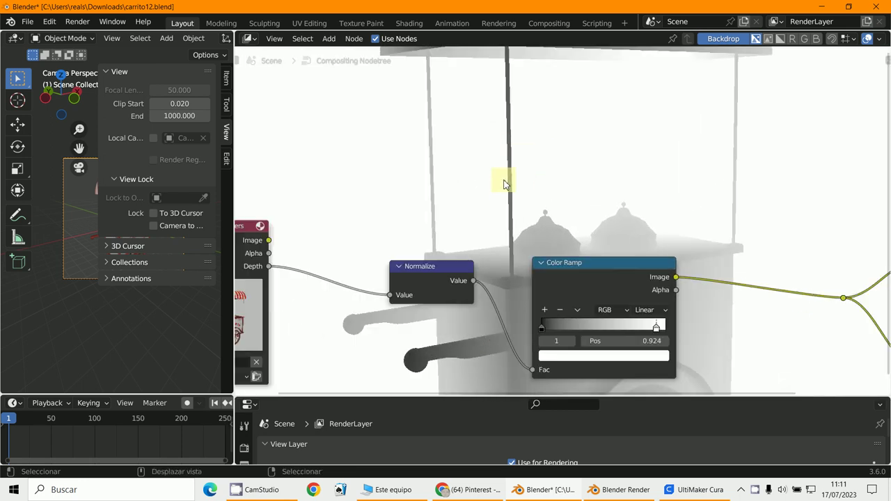
{"action": "scroll", "coordinate": [508, 175], "scroll_direction": "up", "scroll_amount": 1}
{"action": "scroll", "coordinate": [506, 175], "scroll_direction": "up", "scroll_amount": 1}
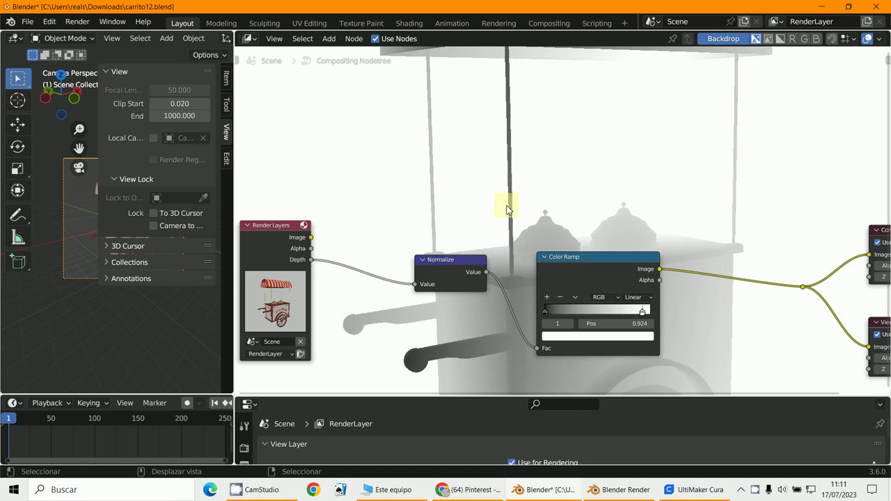
{"action": "scroll", "coordinate": [668, 202], "scroll_direction": "down", "scroll_amount": 1}
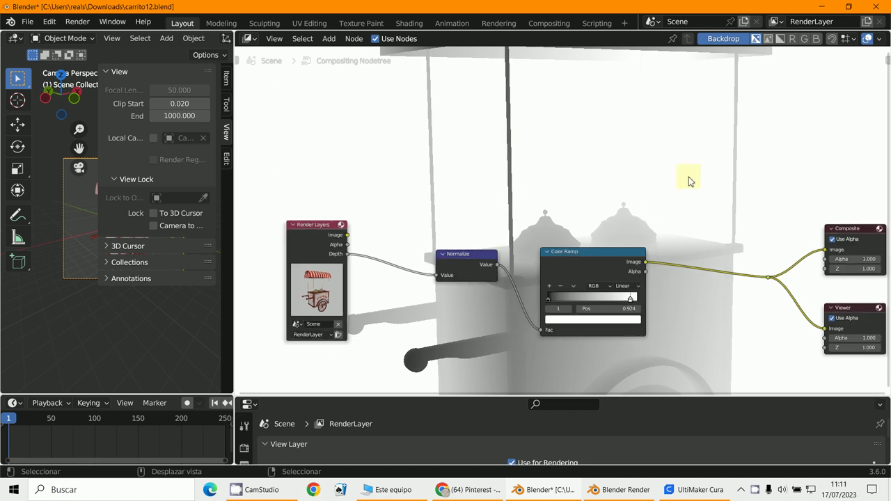
{"action": "scroll", "coordinate": [495, 182], "scroll_direction": "down", "scroll_amount": 1}
{"action": "scroll", "coordinate": [496, 182], "scroll_direction": "down", "scroll_amount": 3}
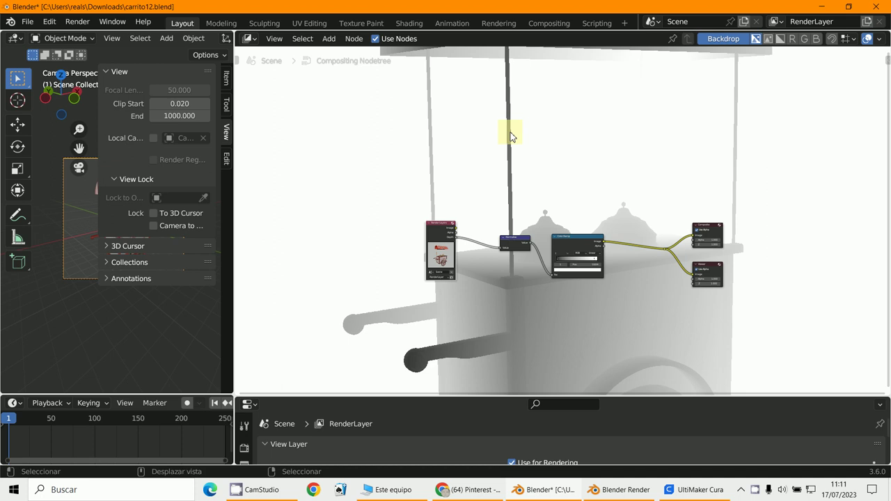
{"action": "scroll", "coordinate": [523, 167], "scroll_direction": "down", "scroll_amount": 4}
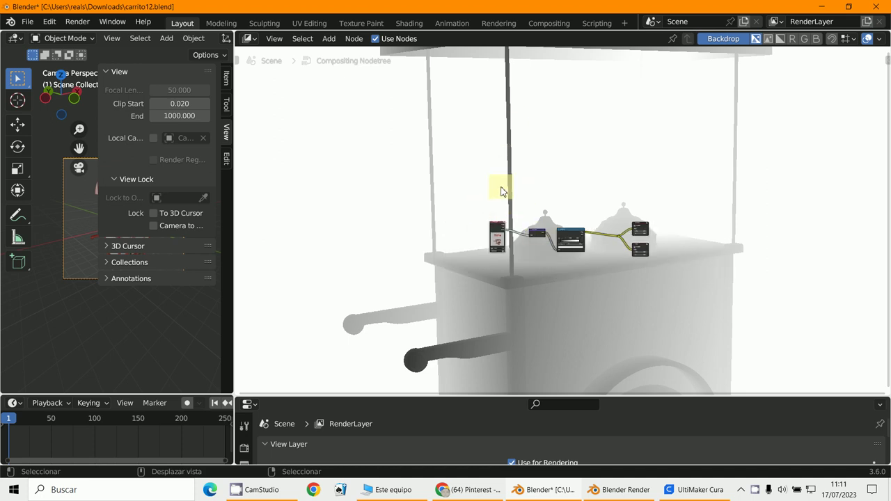
Render the cart's depth map and save it as a PNG image named 4444 in the Downloads folder.
{"action": "key", "text": "F12"}
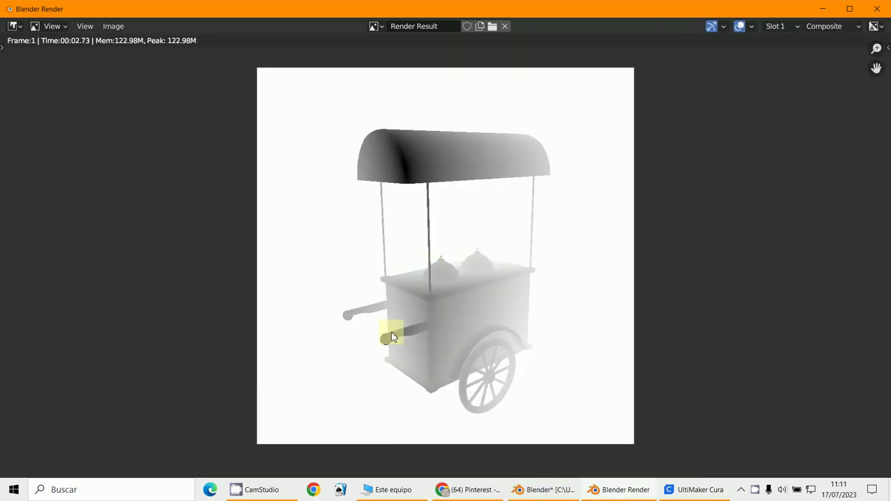
{"action": "left_click", "coordinate": [109, 28]}
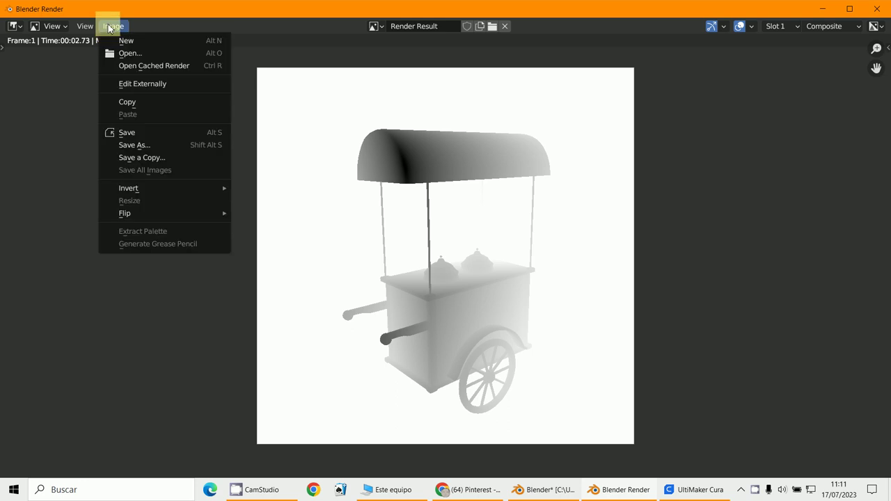
{"action": "left_click", "coordinate": [136, 145]}
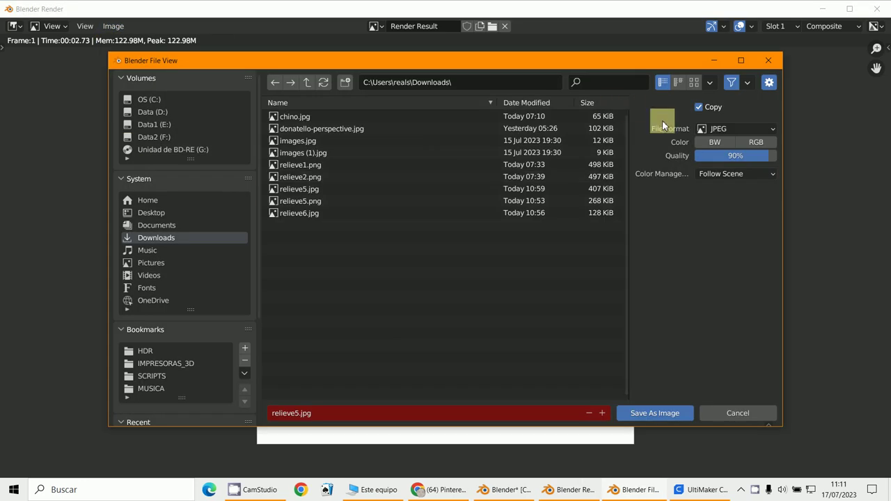
{"action": "left_click", "coordinate": [710, 129]}
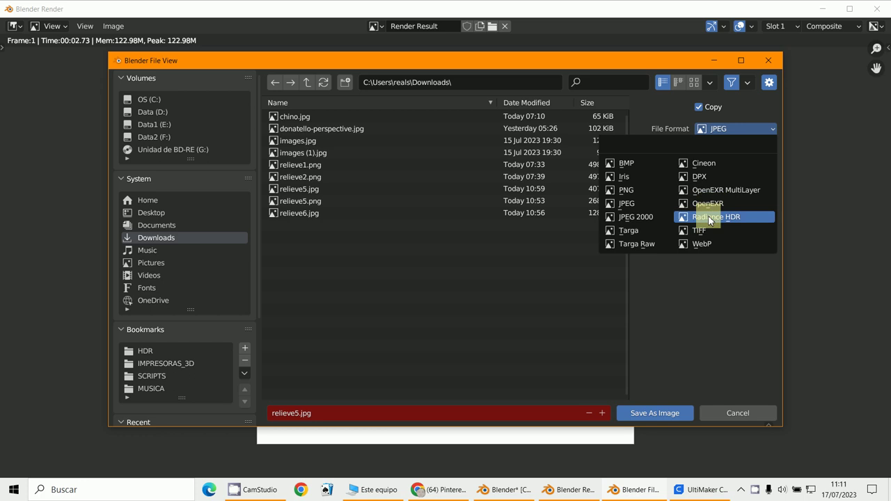
{"action": "left_click", "coordinate": [628, 189]}
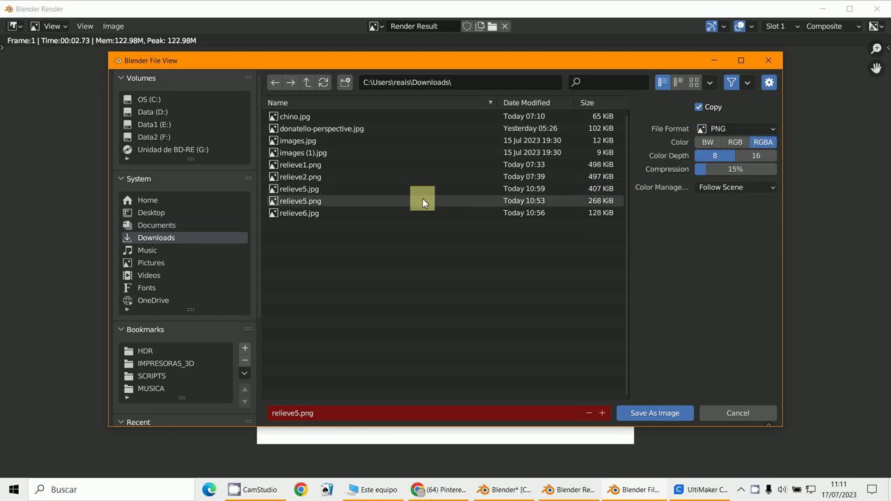
{"action": "left_click", "coordinate": [296, 411]}
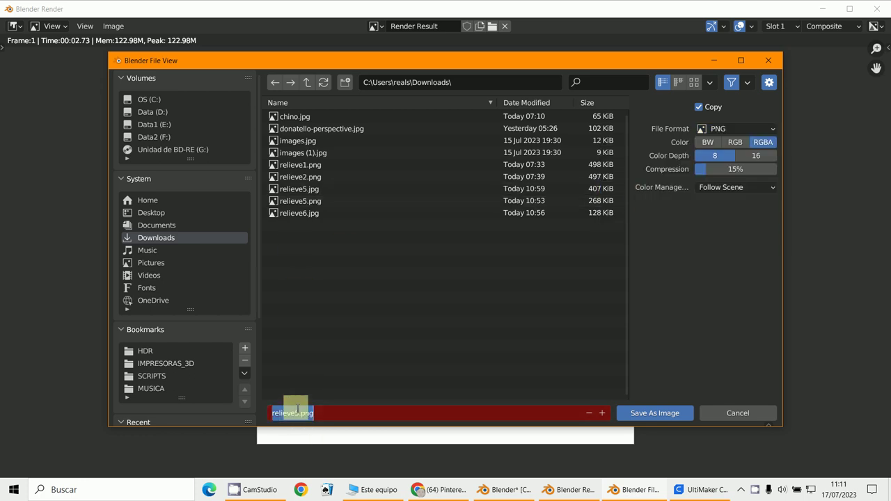
{"action": "type", "text": "4444"}
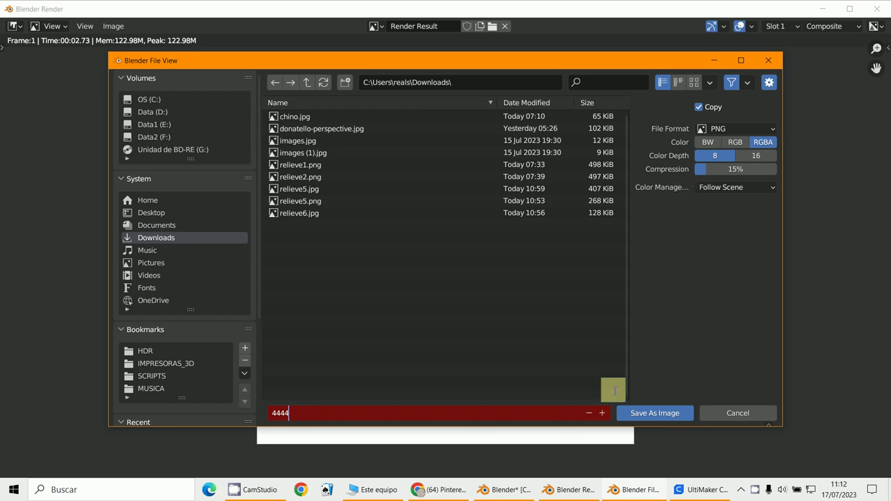
{"action": "left_click", "coordinate": [662, 414]}
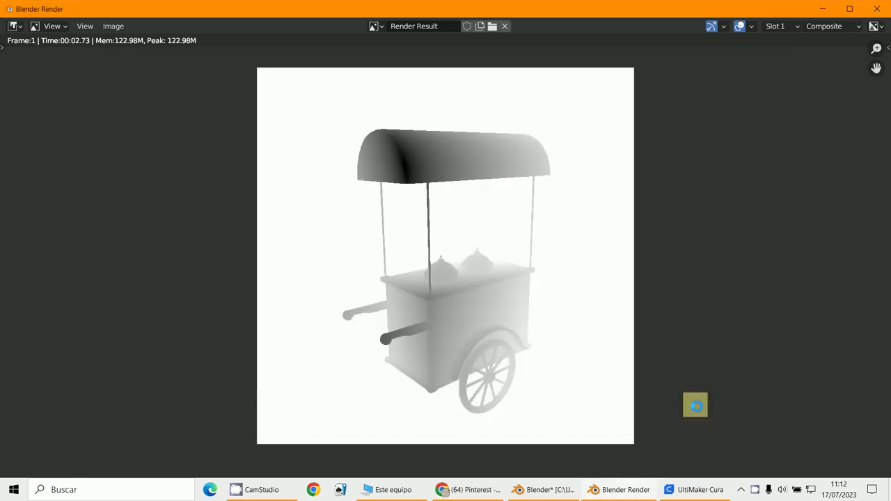
Switch to UltiMaker Cura and open the 4444 image from the Descargas folder.
{"action": "left_click", "coordinate": [668, 491]}
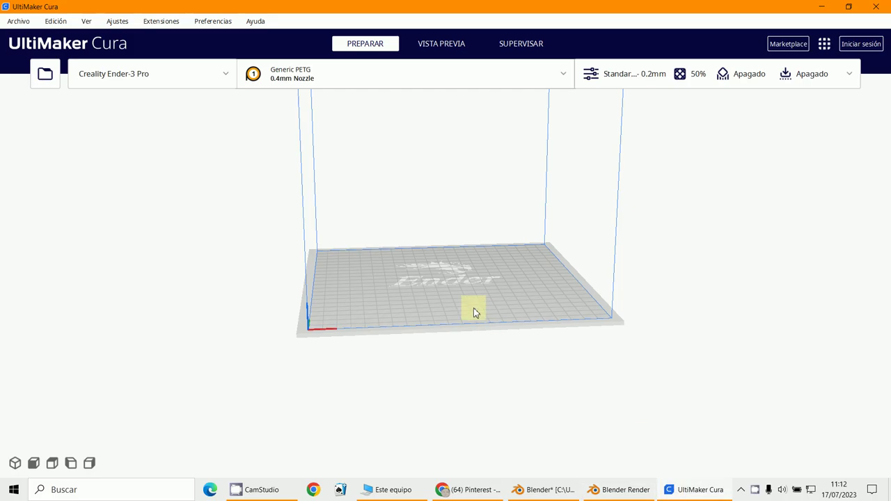
{"action": "scroll", "coordinate": [474, 312], "scroll_direction": "up", "scroll_amount": 5}
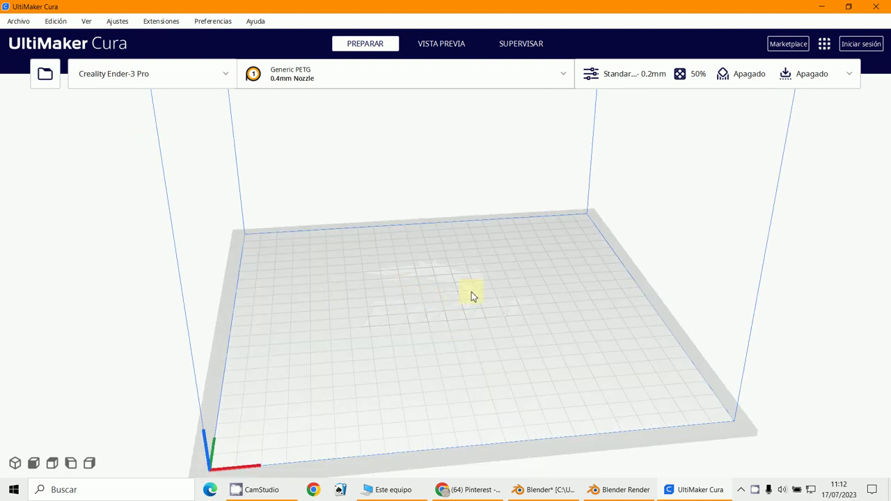
{"action": "left_click", "coordinate": [17, 21]}
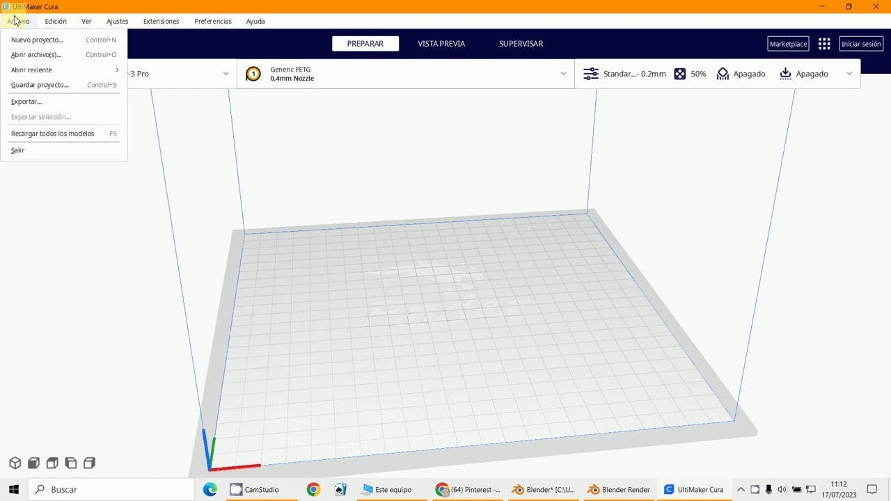
{"action": "left_click", "coordinate": [28, 54]}
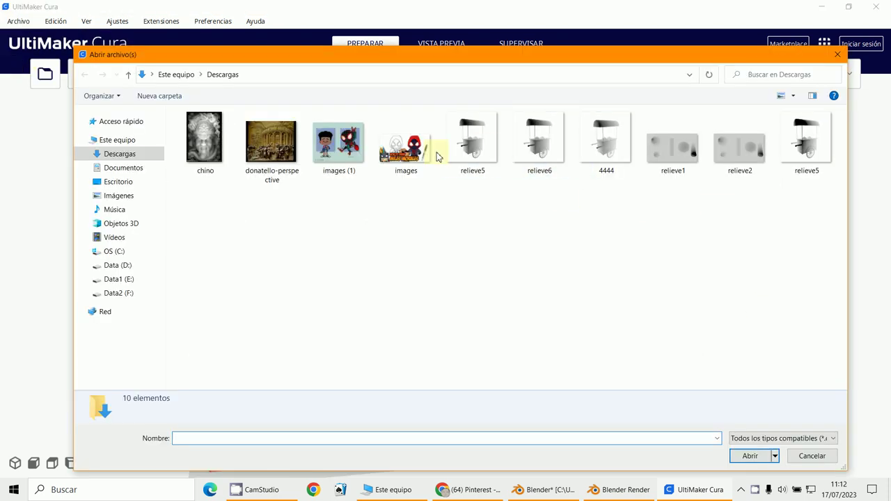
{"action": "double_click", "coordinate": [606, 149]}
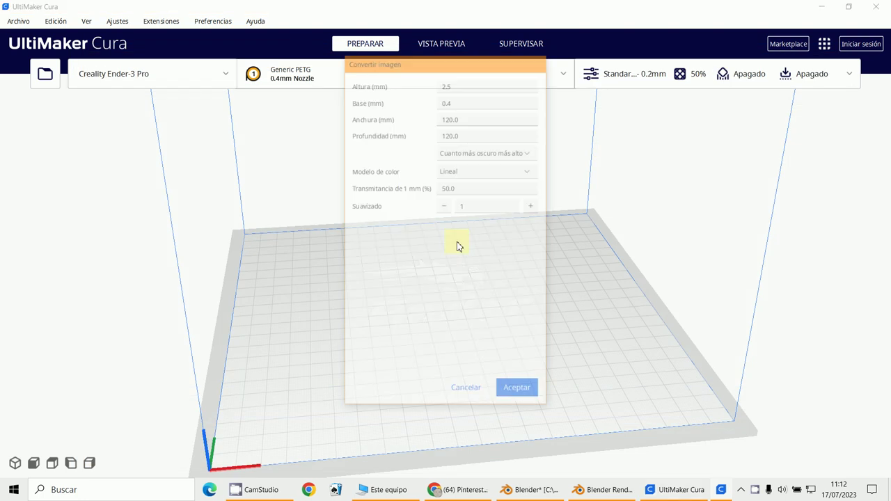
Convert the image into a relief with darker areas higher, a 2 mm base and a height of 8 mm.
{"action": "left_click", "coordinate": [464, 152]}
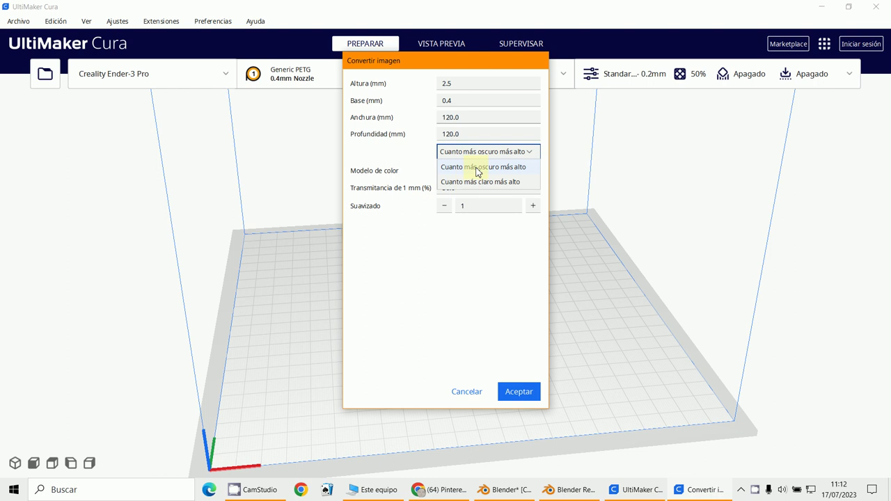
{"action": "left_click", "coordinate": [478, 168]}
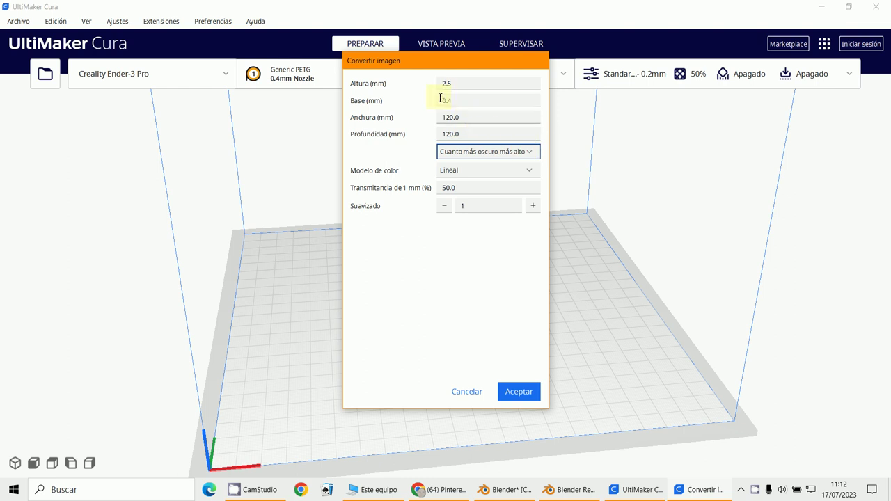
{"action": "mouse_move", "coordinate": [456, 103]}
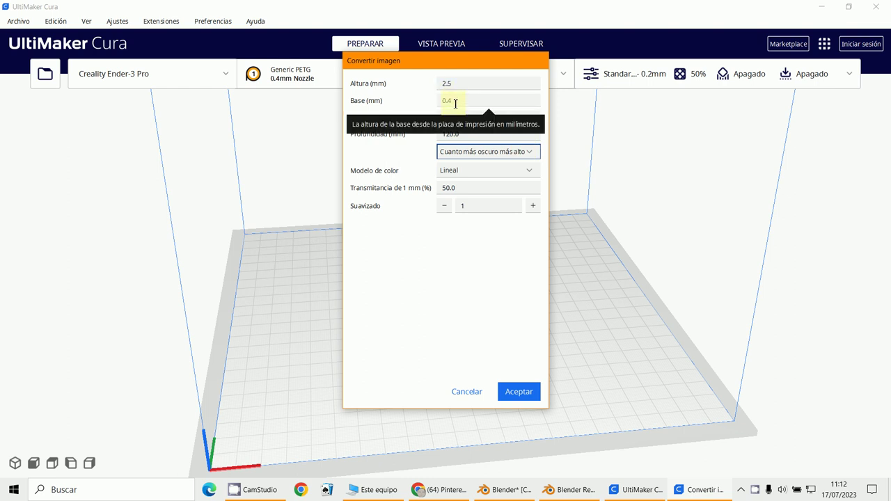
{"action": "left_click", "coordinate": [441, 101]}
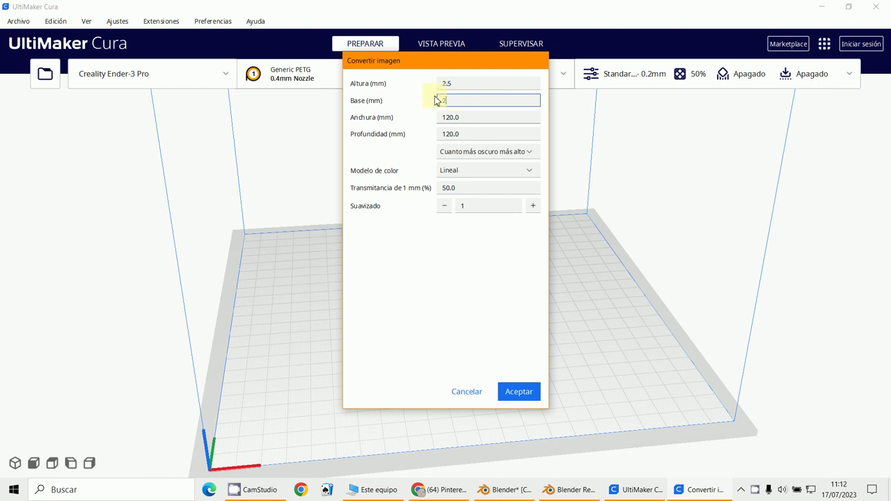
{"action": "left_click", "coordinate": [459, 83]}
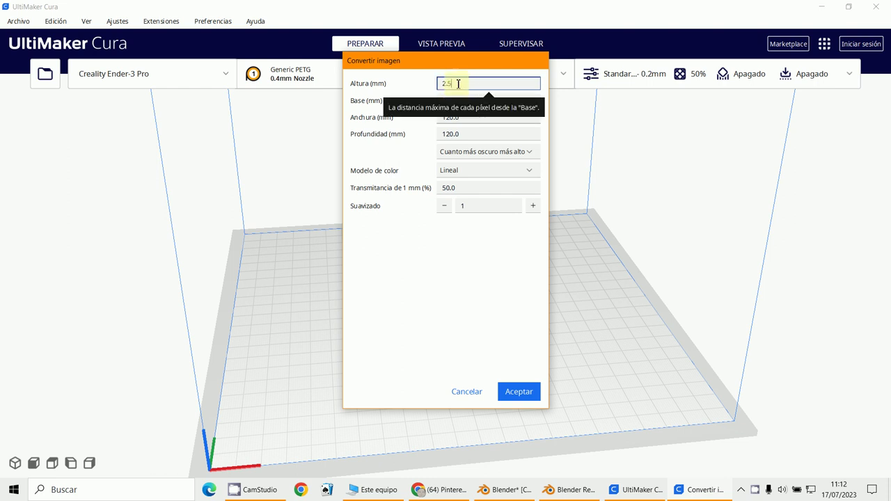
{"action": "left_click_drag", "start_coordinate": [434, 86], "coordinate": [455, 87]}
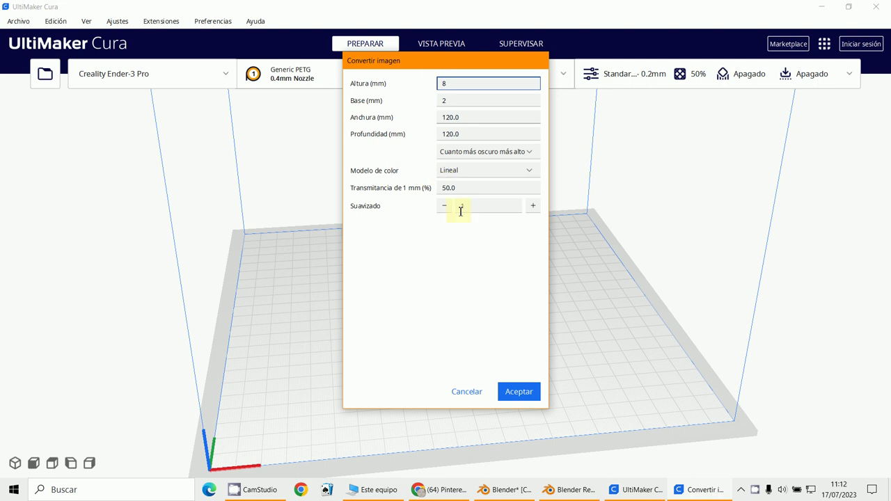
{"action": "left_click", "coordinate": [520, 392]}
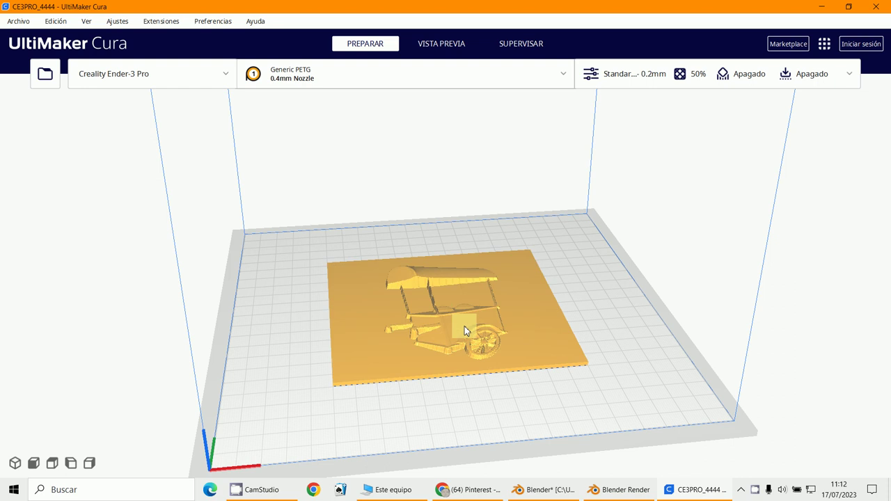
Inspect the generated relief up close, examining the heights of the cart's roof, posts and handles from several angles.
{"action": "scroll", "coordinate": [491, 264], "scroll_direction": "up", "scroll_amount": 3}
{"action": "scroll", "coordinate": [485, 292], "scroll_direction": "up", "scroll_amount": 3}
{"action": "right_click_drag", "start_coordinate": [488, 293], "coordinate": [501, 275]}
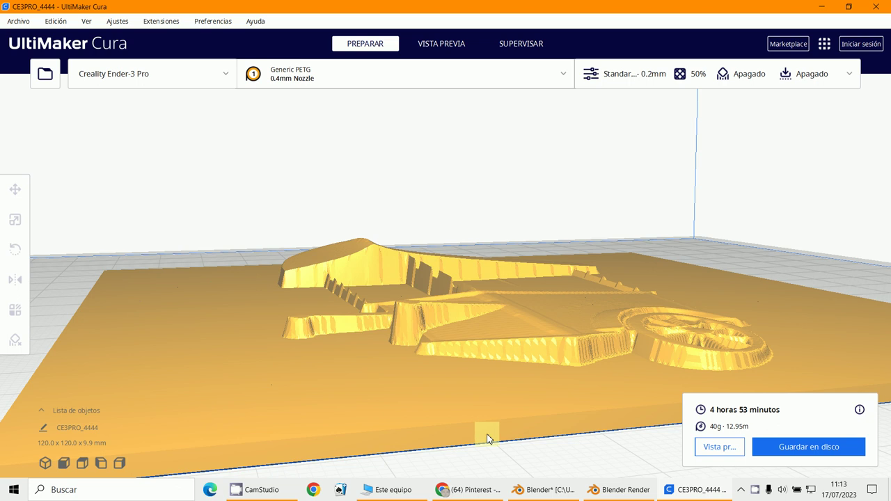
{"action": "right_click_drag", "start_coordinate": [490, 435], "coordinate": [390, 308]}
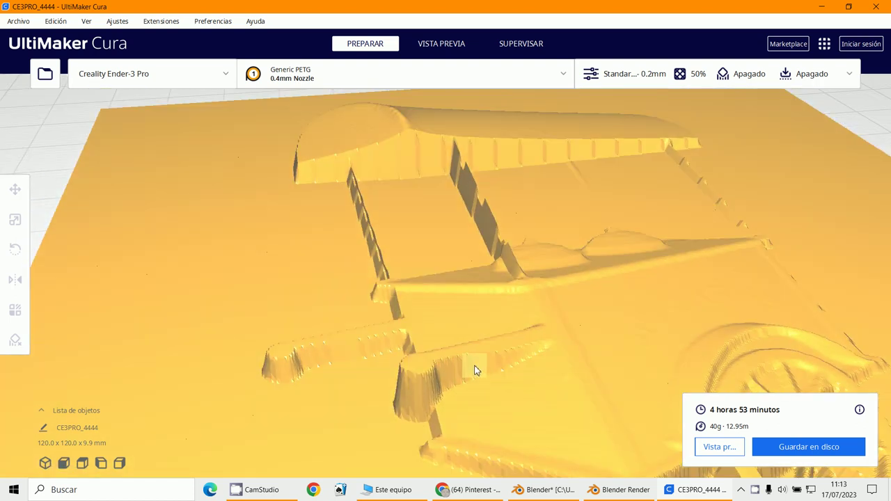
{"action": "scroll", "coordinate": [474, 373], "scroll_direction": "up", "scroll_amount": 3}
{"action": "middle_click_drag", "start_coordinate": [472, 374], "coordinate": [473, 249]}
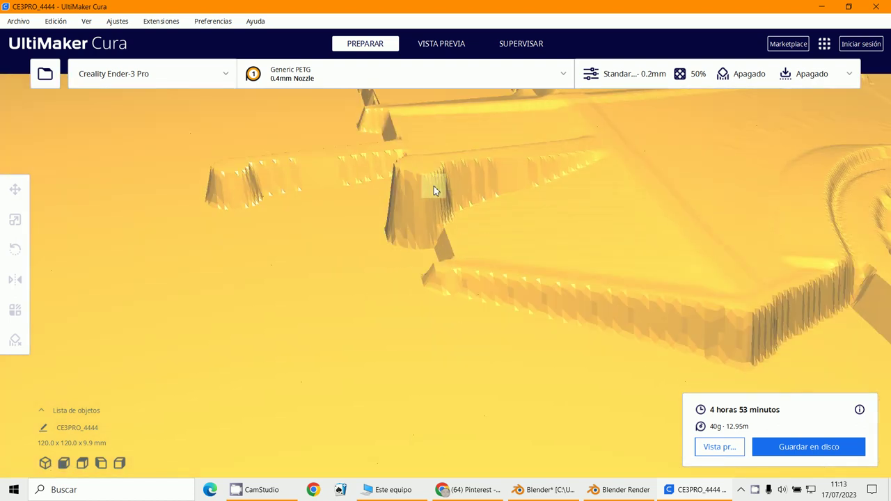
{"action": "scroll", "coordinate": [450, 208], "scroll_direction": "down", "scroll_amount": 1}
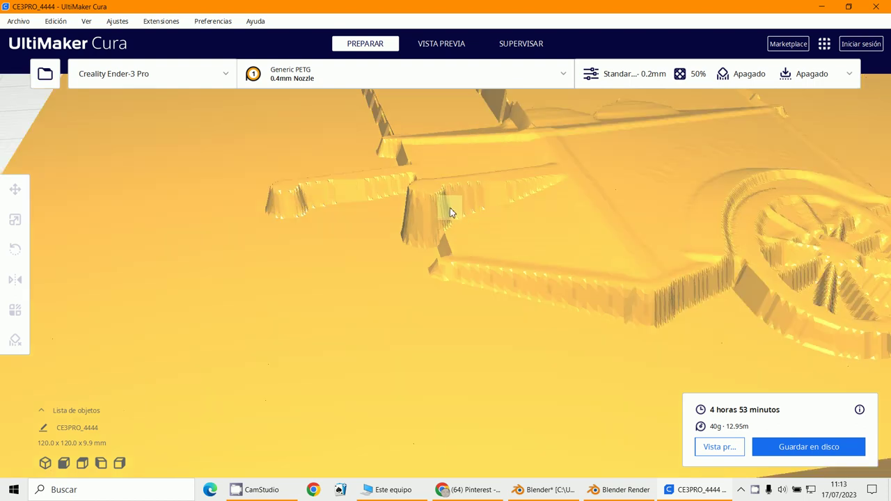
{"action": "scroll", "coordinate": [464, 248], "scroll_direction": "down", "scroll_amount": 2}
{"action": "scroll", "coordinate": [477, 257], "scroll_direction": "up", "scroll_amount": 5}
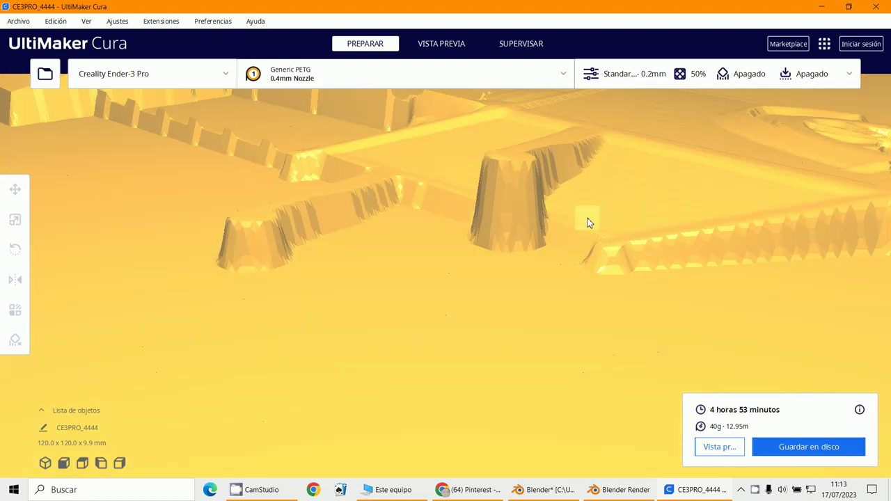
{"action": "right_click_drag", "start_coordinate": [589, 222], "coordinate": [720, 232]}
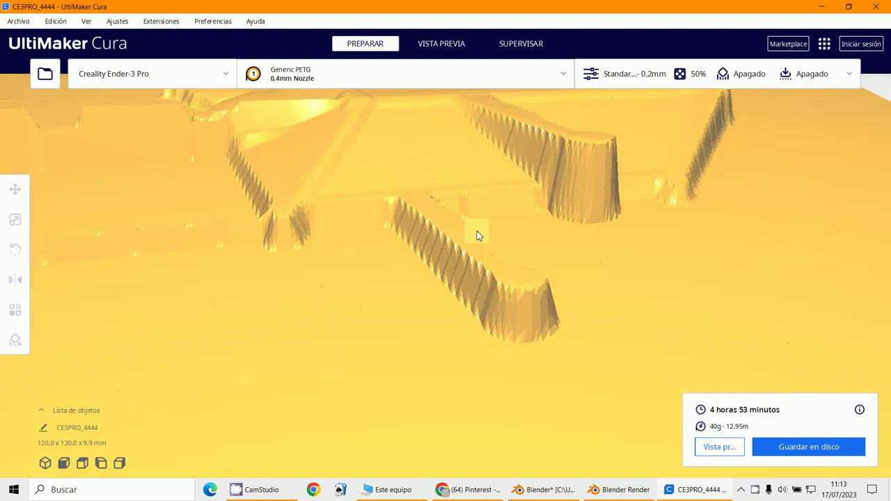
{"action": "scroll", "coordinate": [563, 281], "scroll_direction": "down", "scroll_amount": 2}
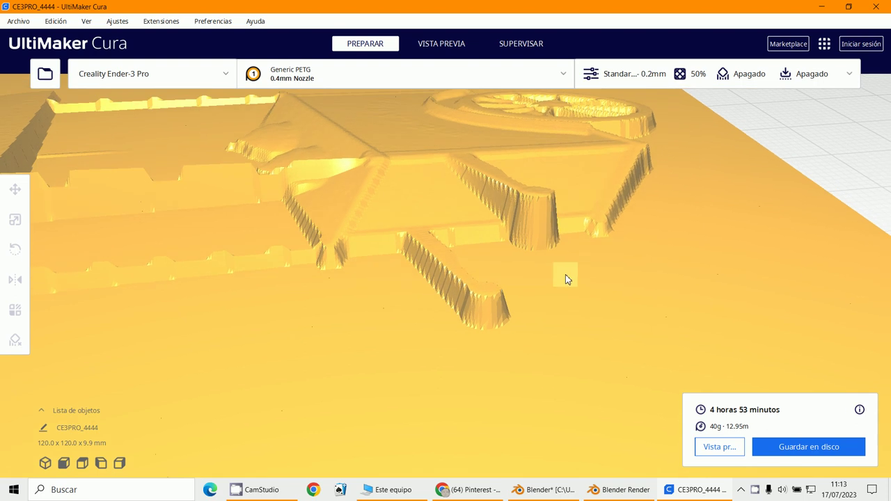
Examine the relief of the cart's body and wheel, and the whole plaque from above and the front.
{"action": "right_click_drag", "start_coordinate": [565, 275], "coordinate": [432, 213]}
{"action": "scroll", "coordinate": [456, 231], "scroll_direction": "down", "scroll_amount": 2}
{"action": "scroll", "coordinate": [400, 304], "scroll_direction": "up", "scroll_amount": 5}
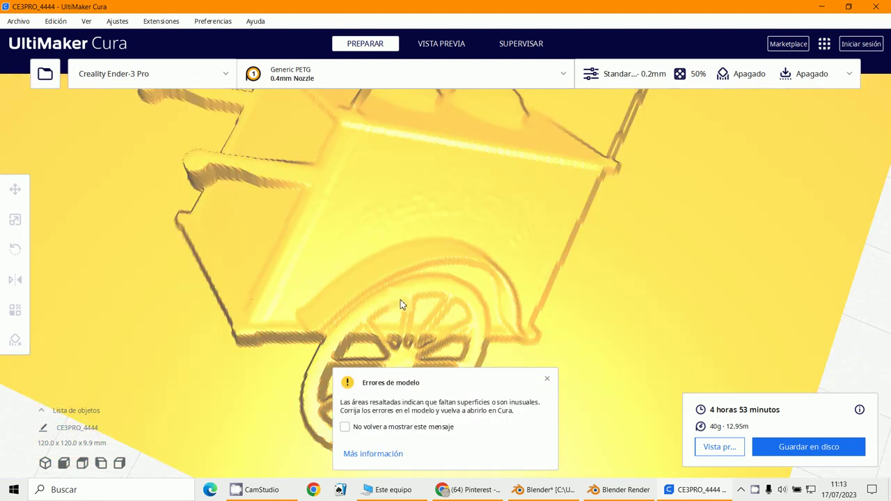
{"action": "scroll", "coordinate": [267, 255], "scroll_direction": "down", "scroll_amount": 4}
{"action": "right_click_drag", "start_coordinate": [266, 255], "coordinate": [536, 299]}
{"action": "scroll", "coordinate": [537, 299], "scroll_direction": "up", "scroll_amount": 4}
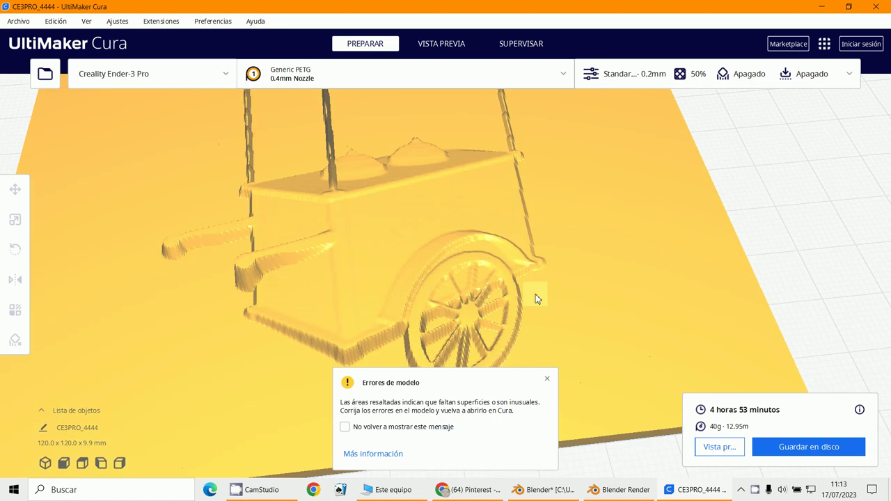
{"action": "scroll", "coordinate": [536, 298], "scroll_direction": "down", "scroll_amount": 4}
{"action": "right_click_drag", "start_coordinate": [472, 268], "coordinate": [490, 284]}
{"action": "scroll", "coordinate": [459, 274], "scroll_direction": "up", "scroll_amount": 4}
{"action": "scroll", "coordinate": [459, 275], "scroll_direction": "down", "scroll_amount": 3}
{"action": "scroll", "coordinate": [448, 323], "scroll_direction": "up", "scroll_amount": 3}
{"action": "scroll", "coordinate": [447, 323], "scroll_direction": "down", "scroll_amount": 3}
{"action": "scroll", "coordinate": [489, 284], "scroll_direction": "up", "scroll_amount": 3}
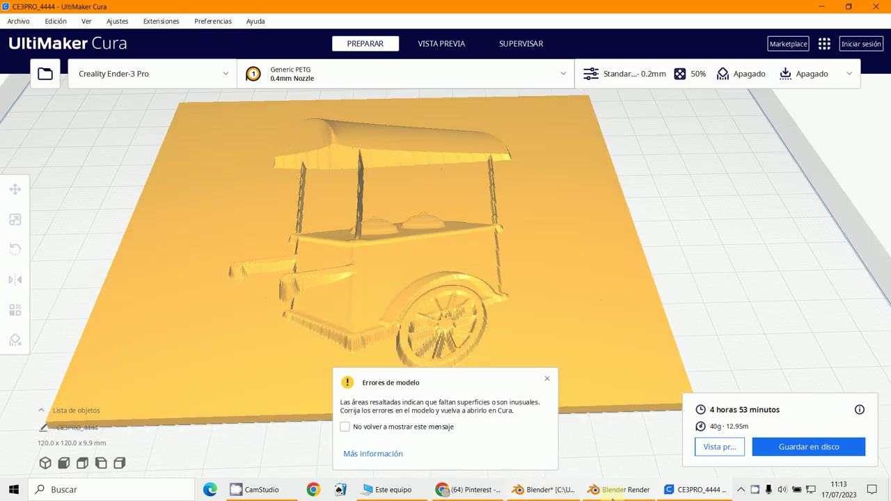
Switch to Blender and delete the Normalize node between Render Layers and Color Ramp.
{"action": "left_click", "coordinate": [556, 494]}
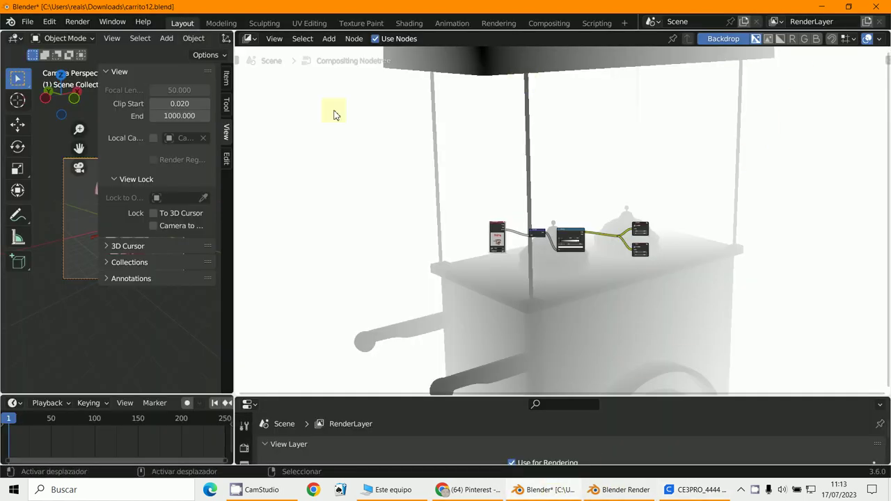
{"action": "left_click_drag", "start_coordinate": [234, 200], "coordinate": [617, 212]}
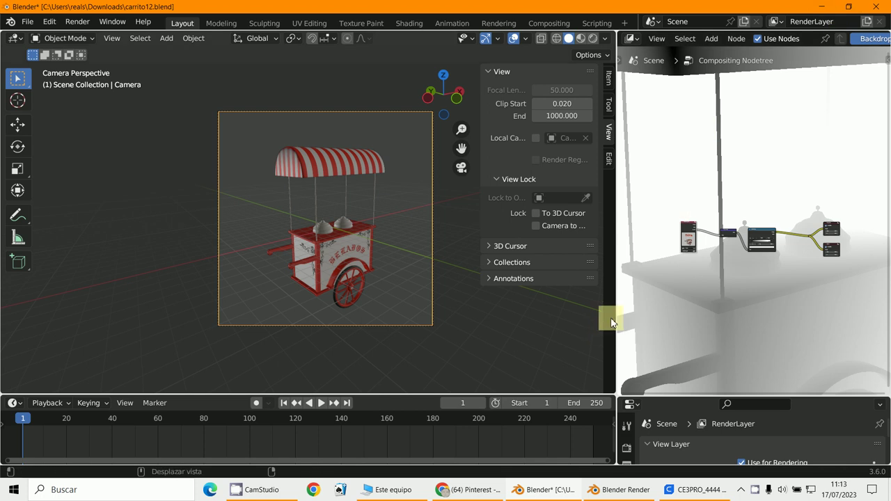
{"action": "scroll", "coordinate": [548, 311], "scroll_direction": "down", "scroll_amount": 1}
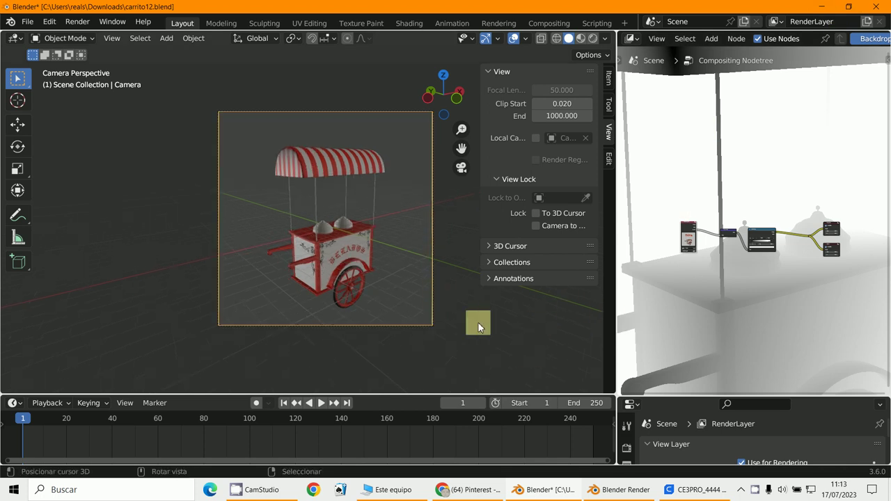
{"action": "left_click_drag", "start_coordinate": [620, 199], "coordinate": [312, 194]}
{"action": "scroll", "coordinate": [523, 219], "scroll_direction": "up", "scroll_amount": 7}
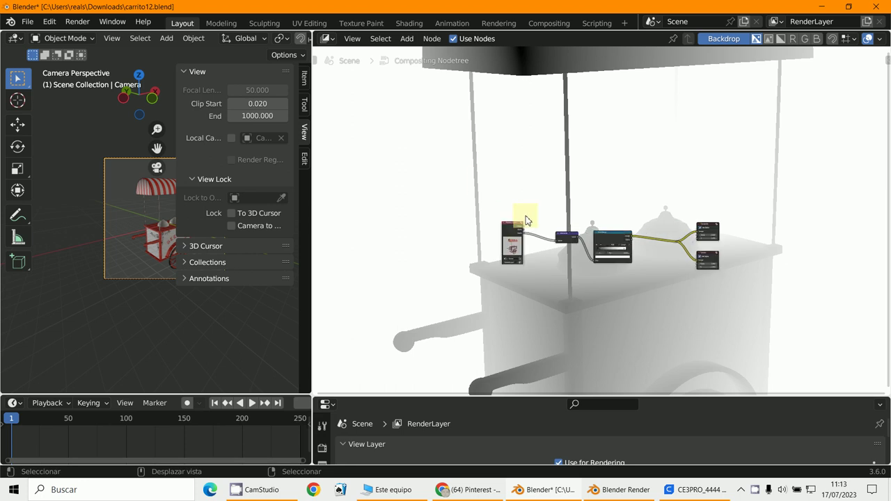
{"action": "scroll", "coordinate": [554, 192], "scroll_direction": "up", "scroll_amount": 1}
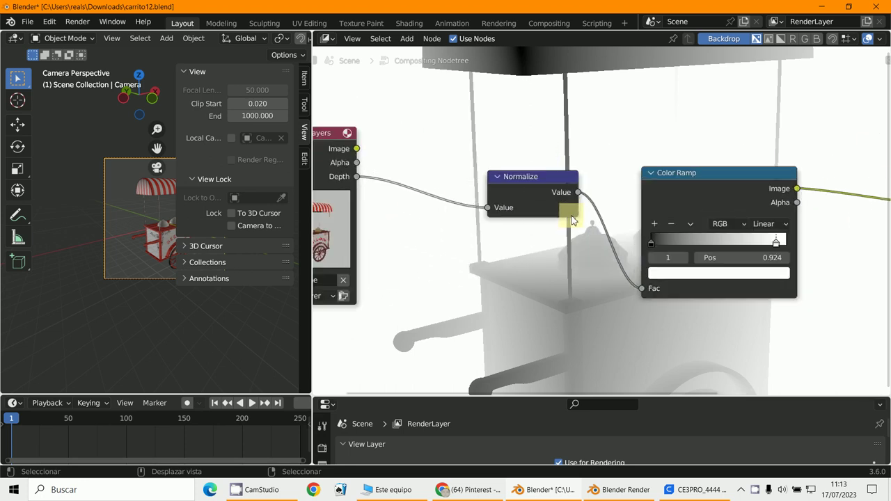
{"action": "left_click_drag", "start_coordinate": [525, 192], "coordinate": [476, 179]}
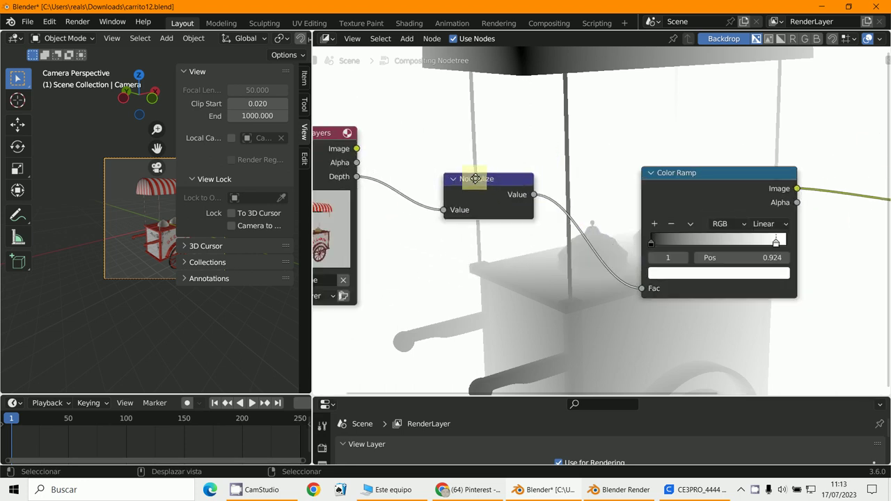
{"action": "key", "text": "x"}
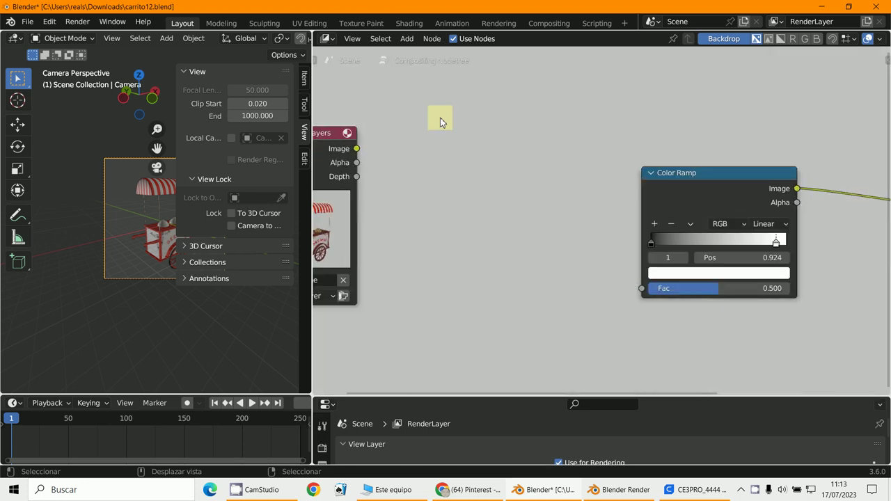
Add a Map Range node, feeding Render Layers' Image into its Value input and its Value output into Color Ramp's Fac.
{"action": "left_click", "coordinate": [407, 39]}
{"action": "mouse_move", "coordinate": [447, 147]}
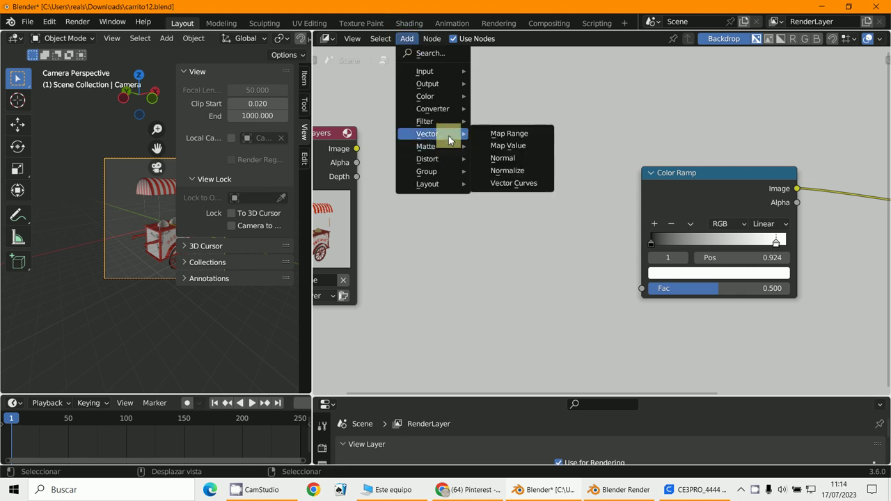
{"action": "left_click", "coordinate": [508, 134]}
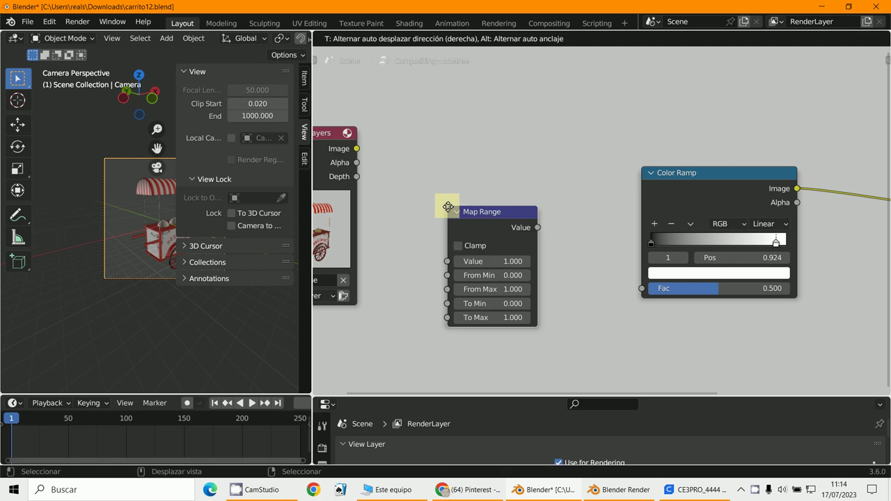
{"action": "left_click", "coordinate": [441, 207]}
{"action": "left_click_drag", "start_coordinate": [358, 149], "coordinate": [438, 260]}
{"action": "left_click_drag", "start_coordinate": [530, 227], "coordinate": [642, 288]}
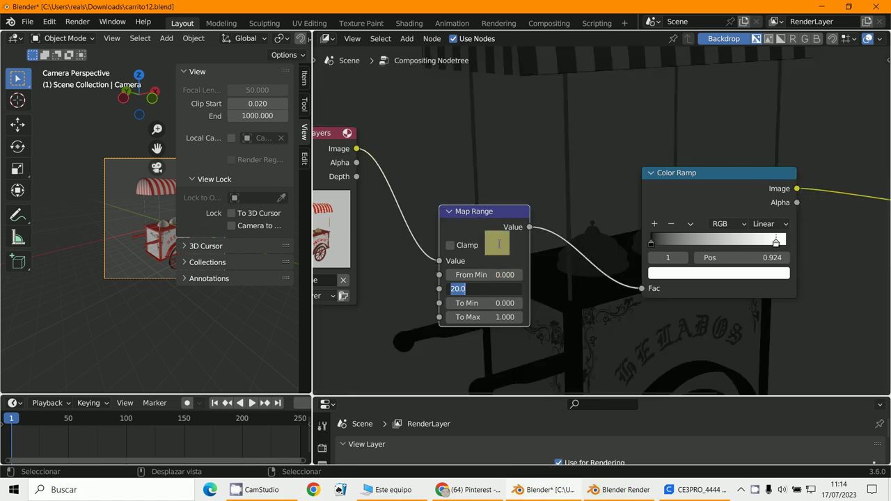
Set Map Range's From Max to 20 and replace the Image link with Render Layers' Depth into the Value input.
{"action": "key", "text": "Return"}
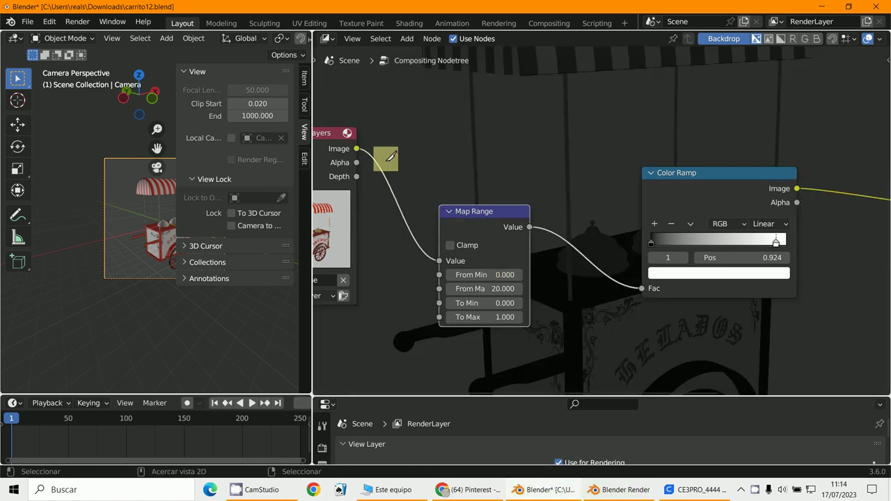
{"action": "right_click_drag", "start_coordinate": [378, 160], "coordinate": [426, 188], "text": "ctrl"}
{"action": "left_click_drag", "start_coordinate": [358, 178], "coordinate": [440, 261]}
Set Map Range's From Min to 8.3 and render the depth map to check its shading.
{"action": "middle_click_drag", "start_coordinate": [548, 295], "coordinate": [580, 271]}
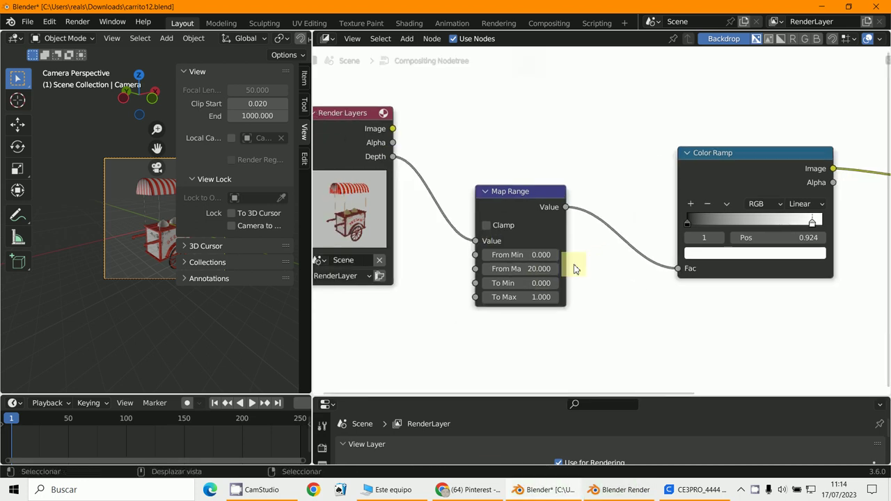
{"action": "left_click_drag", "start_coordinate": [547, 255], "coordinate": [547, 255]}
{"action": "left_click_drag", "start_coordinate": [346, 260], "coordinate": [562, 328]}
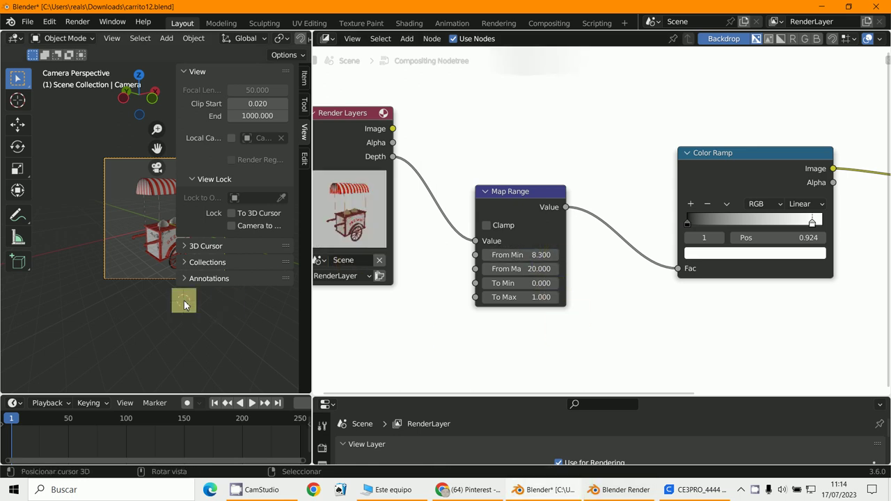
{"action": "key", "text": "F12"}
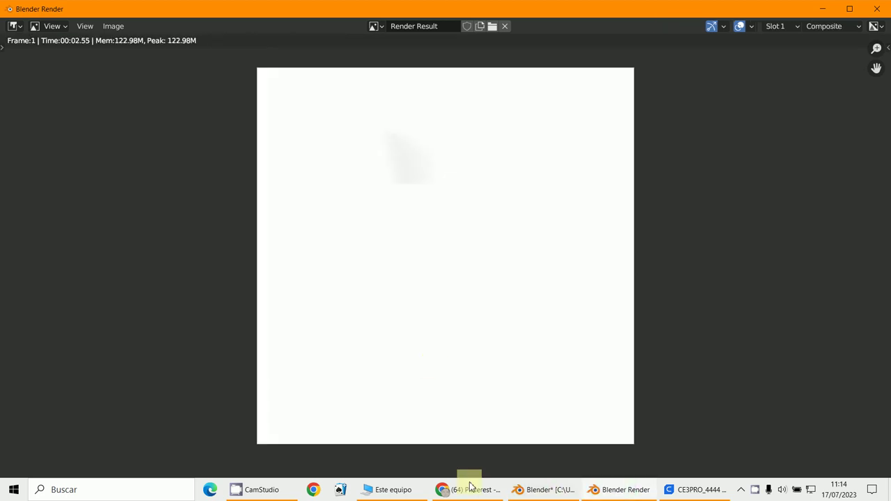
{"action": "left_click", "coordinate": [721, 490]}
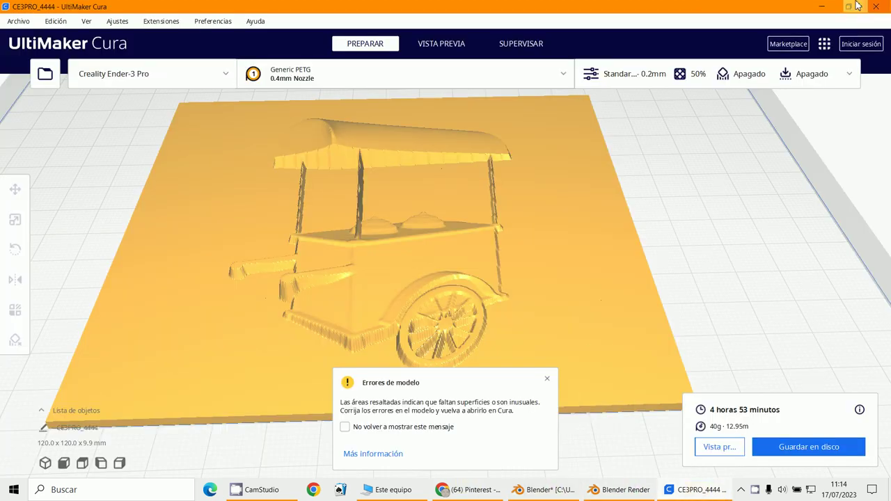
{"action": "left_click", "coordinate": [603, 489]}
{"action": "left_click", "coordinate": [560, 494]}
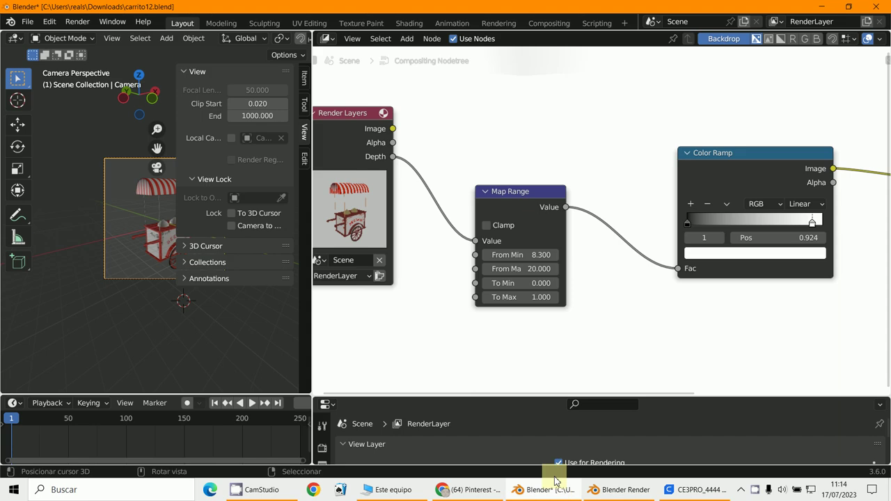
Raise Map Range's From Min to 13.7.
{"action": "scroll", "coordinate": [557, 352], "scroll_direction": "up", "scroll_amount": 4}
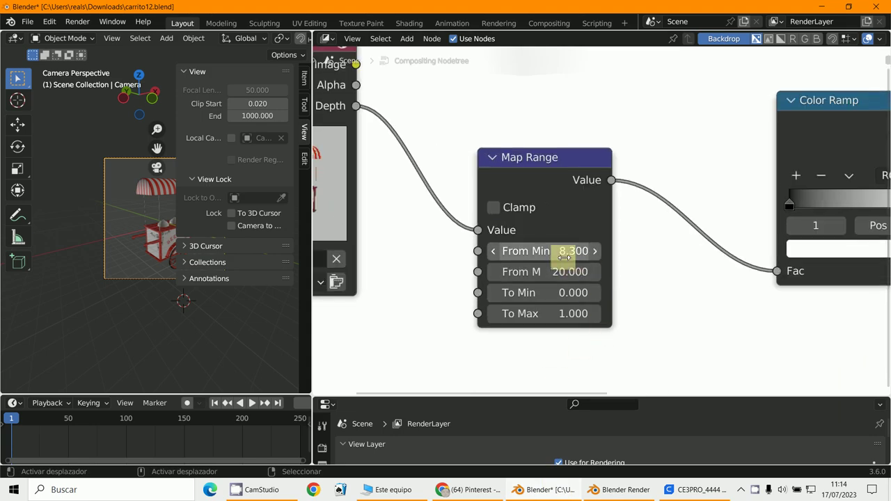
{"action": "left_click_drag", "start_coordinate": [563, 251], "coordinate": [374, 267]}
{"action": "scroll", "coordinate": [583, 308], "scroll_direction": "up", "scroll_amount": 2}
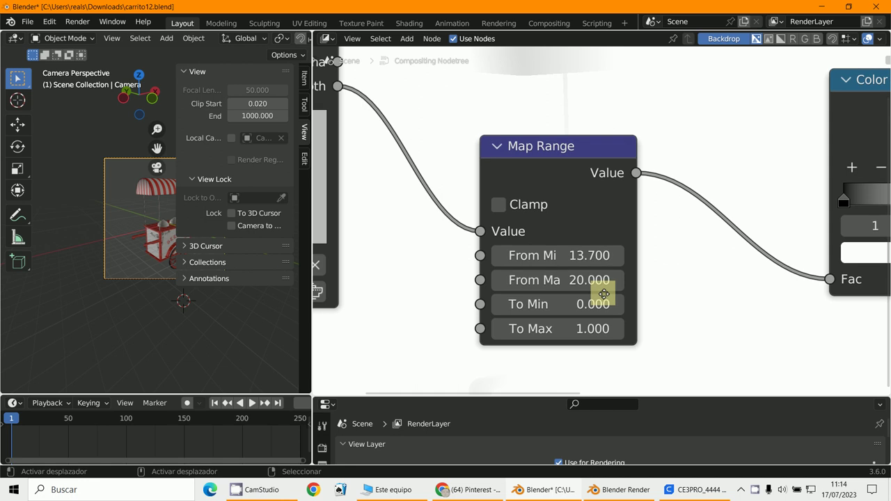
Set Map Range's From Max to 18.4 and its From Min to 8.8.
{"action": "scroll", "coordinate": [604, 294], "scroll_direction": "down", "scroll_amount": 2}
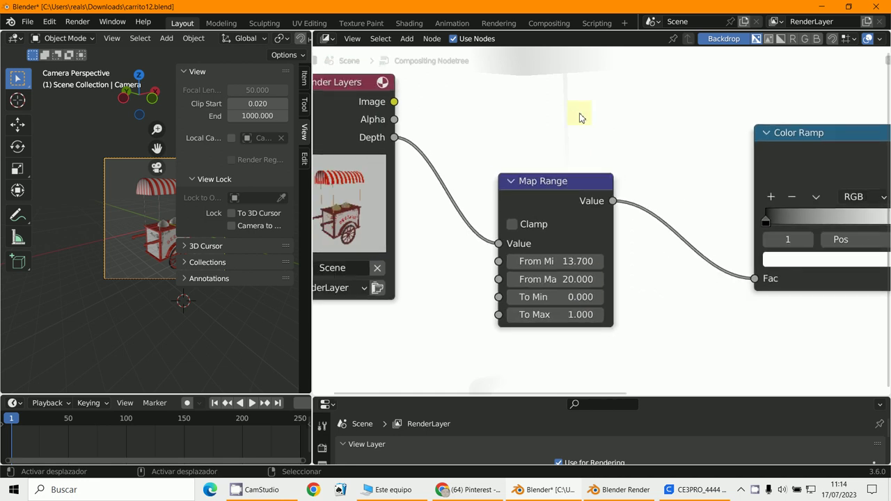
{"action": "key", "text": "v"}
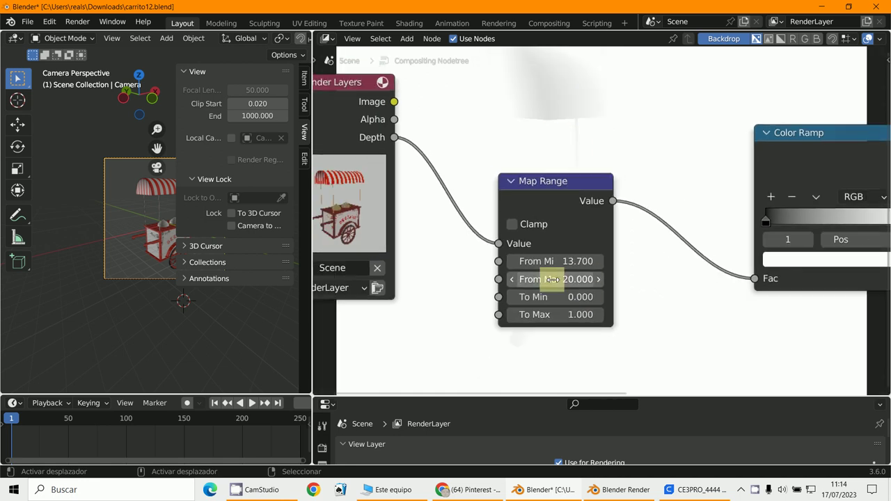
{"action": "scroll", "coordinate": [564, 280], "scroll_direction": "up", "scroll_amount": 1}
{"action": "key", "text": "ctrl+z"}
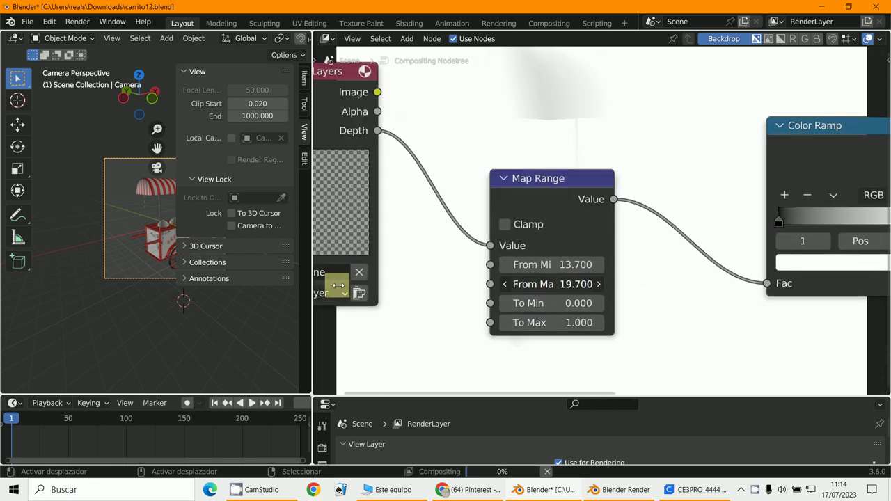
{"action": "left_click_drag", "start_coordinate": [565, 284], "coordinate": [525, 265]}
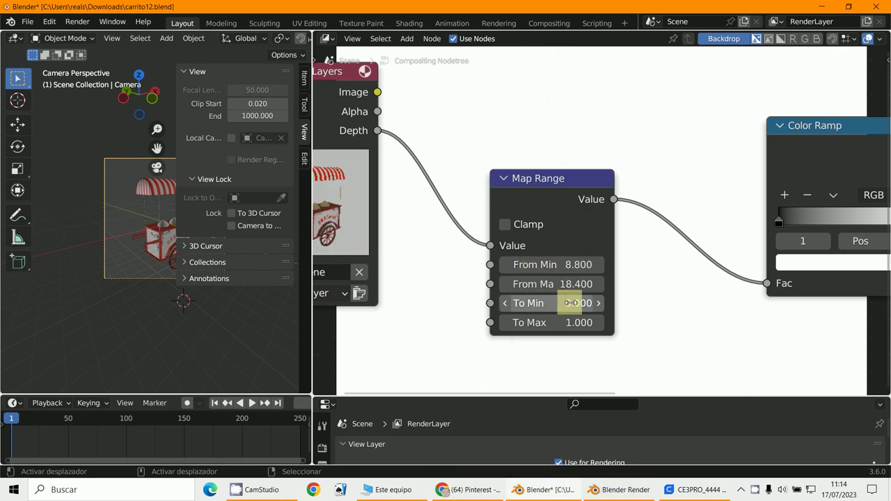
Try another To Min value on Map Range, and set it back to 0.
{"action": "left_click_drag", "start_coordinate": [354, 301], "coordinate": [583, 302]}
{"action": "left_click", "coordinate": [583, 302]}
{"action": "type", "text": "0"}
{"action": "key", "text": "Return"}
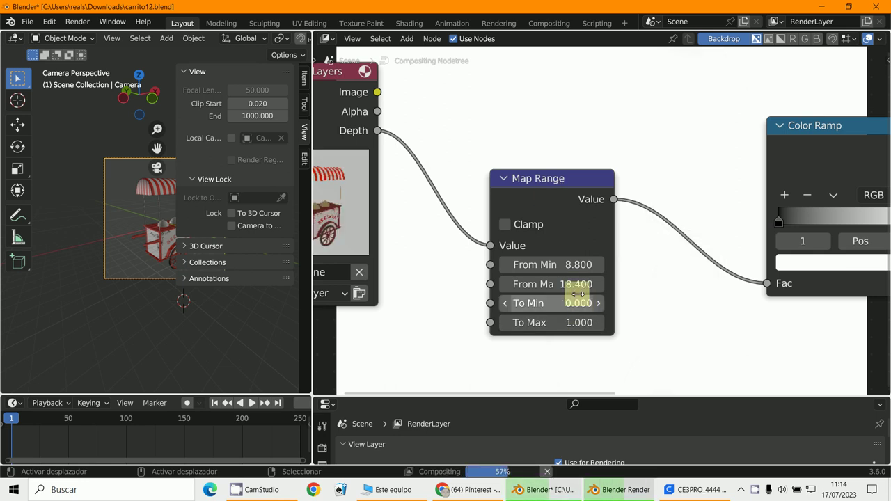
Set Map Range's From Max to 50 and its From Min to 3.
{"action": "left_click", "coordinate": [576, 284]}
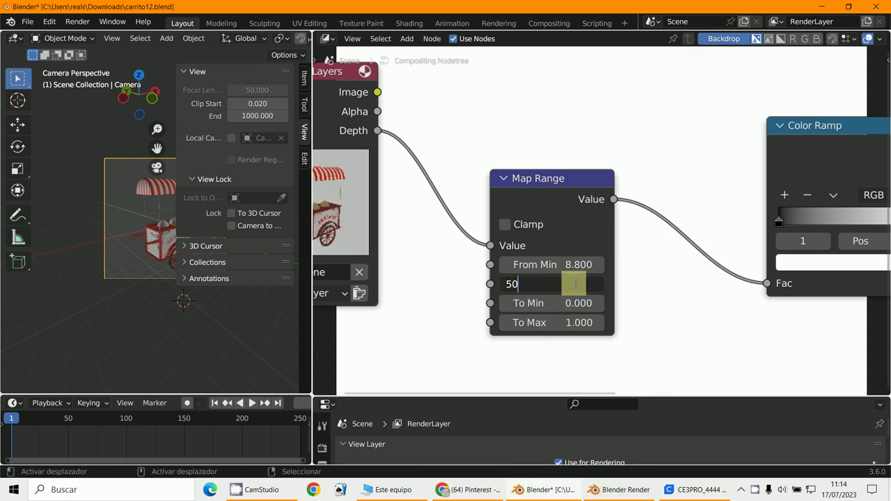
{"action": "type", "text": "50"}
{"action": "key", "text": "Return"}
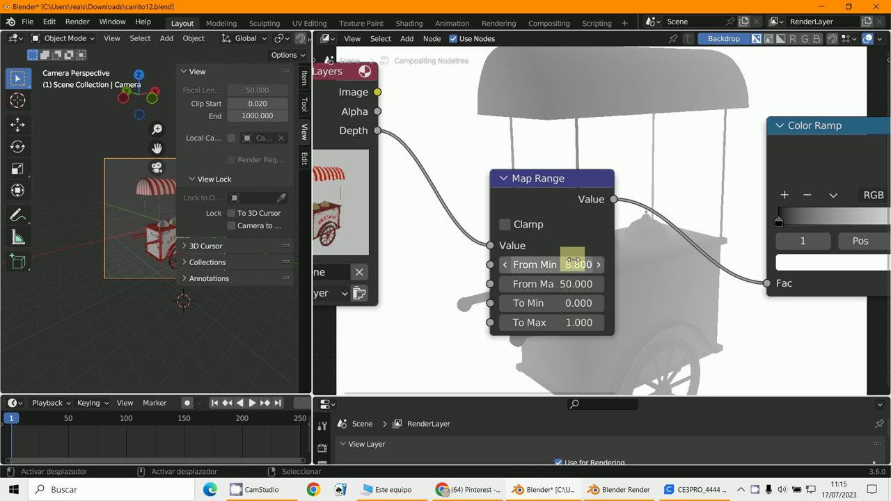
{"action": "left_click_drag", "start_coordinate": [572, 261], "coordinate": [522, 272]}
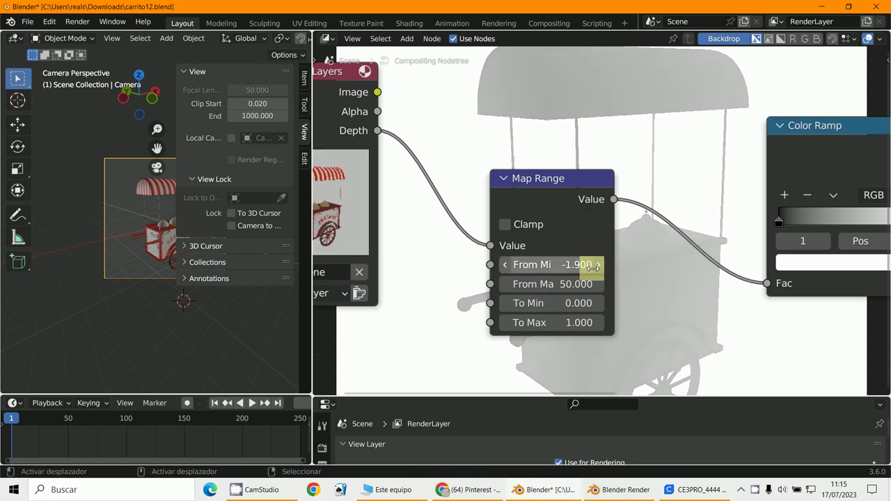
{"action": "mouse_move", "coordinate": [593, 267]}
{"action": "left_mouse_down"}
{"action": "mouse_move", "coordinate": [378, 264]}
{"action": "mouse_move", "coordinate": [596, 271]}
{"action": "left_mouse_up"}
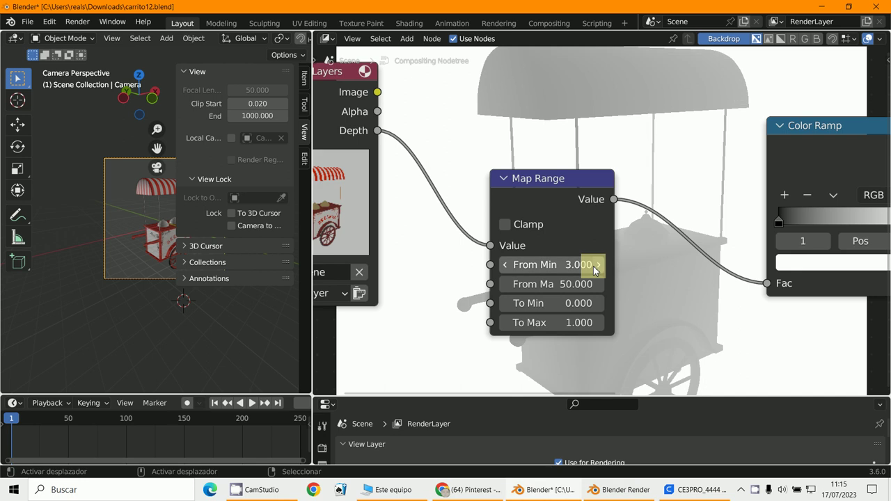
Move the Map Range node closer to Color Ramp and select the ramp's black color stop.
{"action": "scroll", "coordinate": [593, 266], "scroll_direction": "down", "scroll_amount": 1}
{"action": "left_click_drag", "start_coordinate": [550, 190], "coordinate": [636, 245]}
{"action": "middle_click_drag", "start_coordinate": [827, 292], "coordinate": [698, 322]}
{"action": "left_click_drag", "start_coordinate": [788, 239], "coordinate": [792, 237]}
{"action": "left_click", "coordinate": [617, 237]}
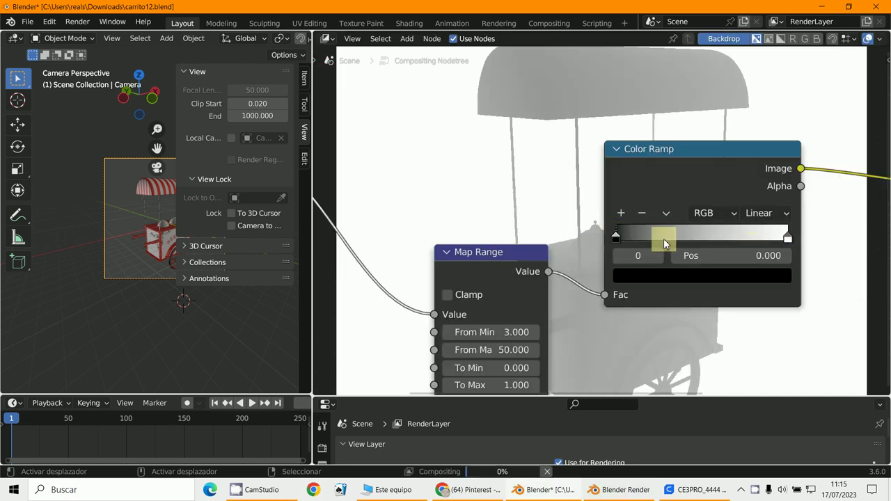
Try the Ease, B-Spline and Constant interpolations on Color Ramp, and return it to Linear.
{"action": "left_click", "coordinate": [756, 212]}
{"action": "left_click", "coordinate": [737, 237]}
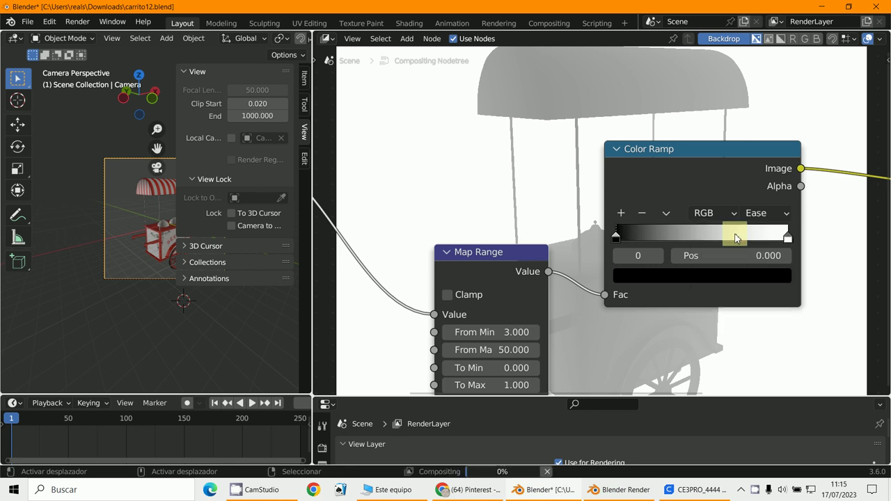
{"action": "left_click", "coordinate": [766, 216]}
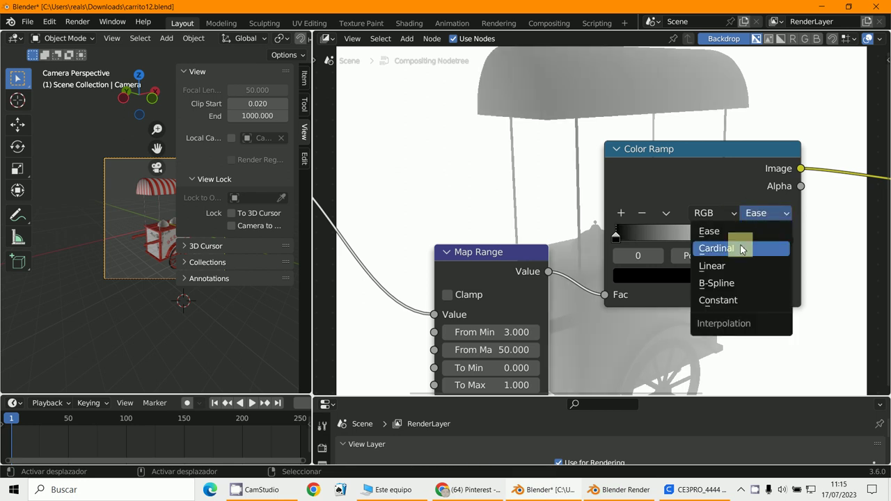
{"action": "left_click", "coordinate": [727, 285]}
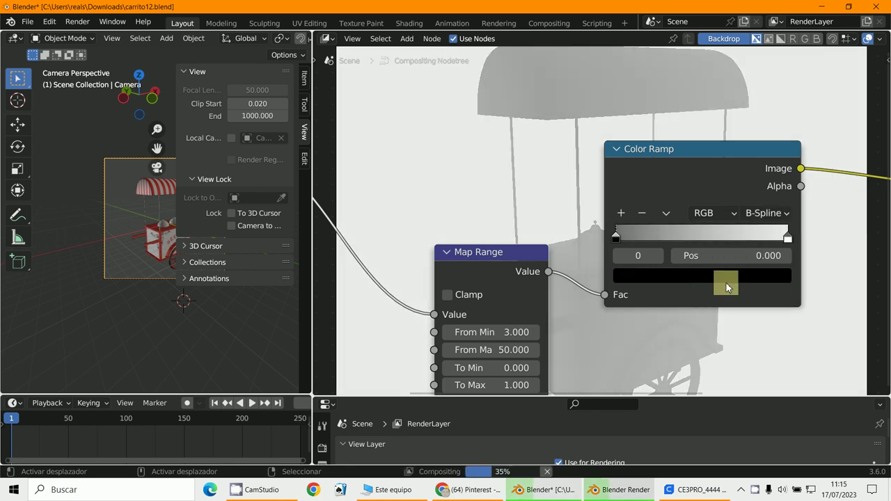
{"action": "left_click", "coordinate": [785, 214]}
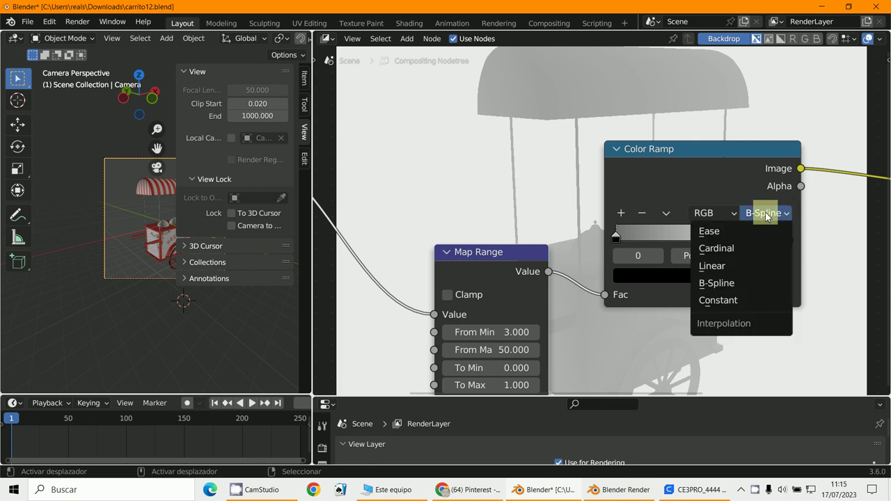
{"action": "left_click", "coordinate": [724, 300]}
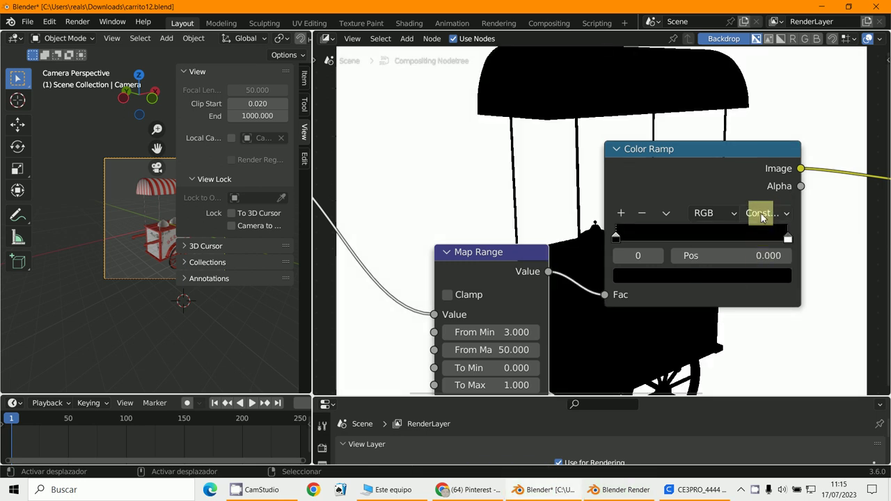
{"action": "left_click", "coordinate": [762, 224]}
{"action": "left_click", "coordinate": [712, 268]}
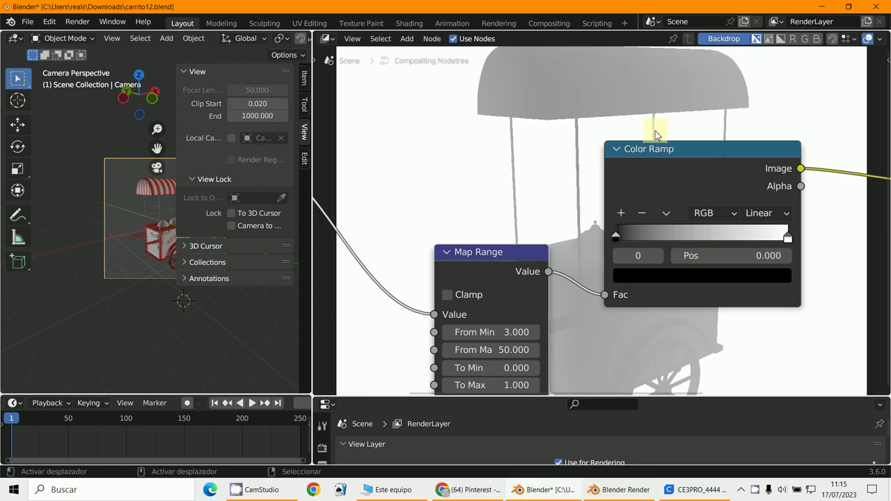
Try Cardinal interpolation on Color Ramp and settle on Ease.
{"action": "left_click", "coordinate": [759, 213]}
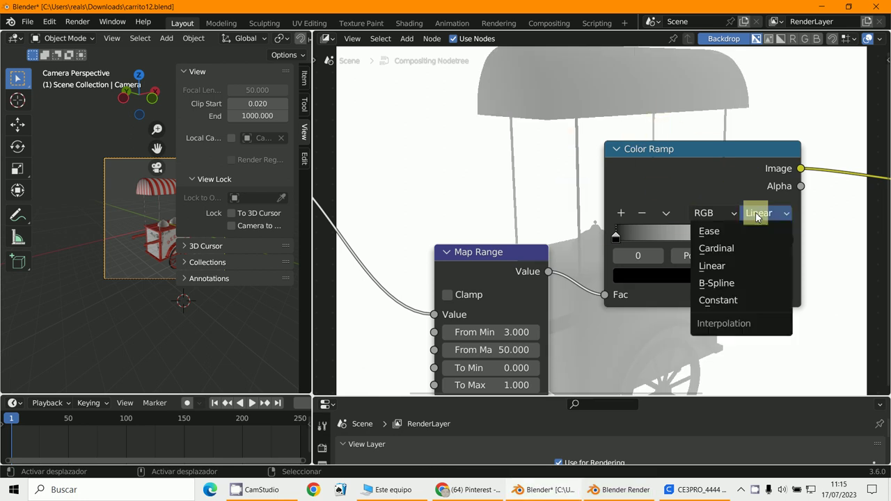
{"action": "left_click", "coordinate": [727, 247]}
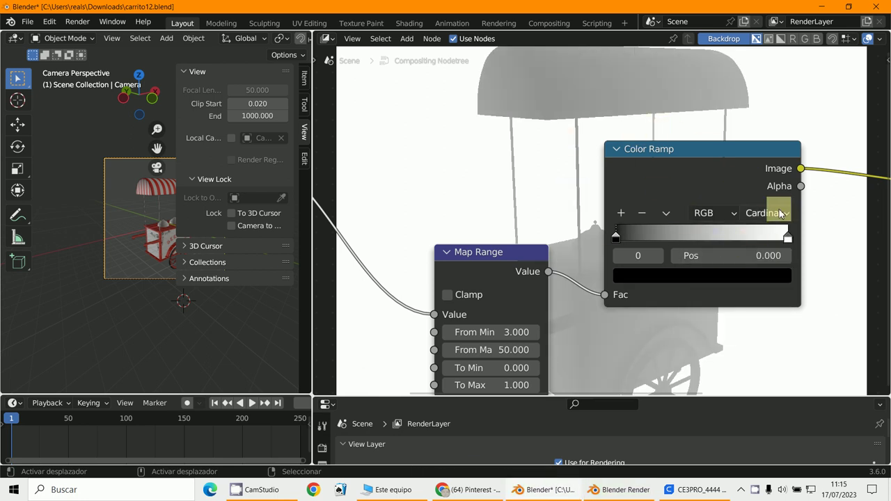
{"action": "left_click", "coordinate": [765, 213]}
{"action": "left_click", "coordinate": [729, 245]}
{"action": "left_click", "coordinate": [766, 214]}
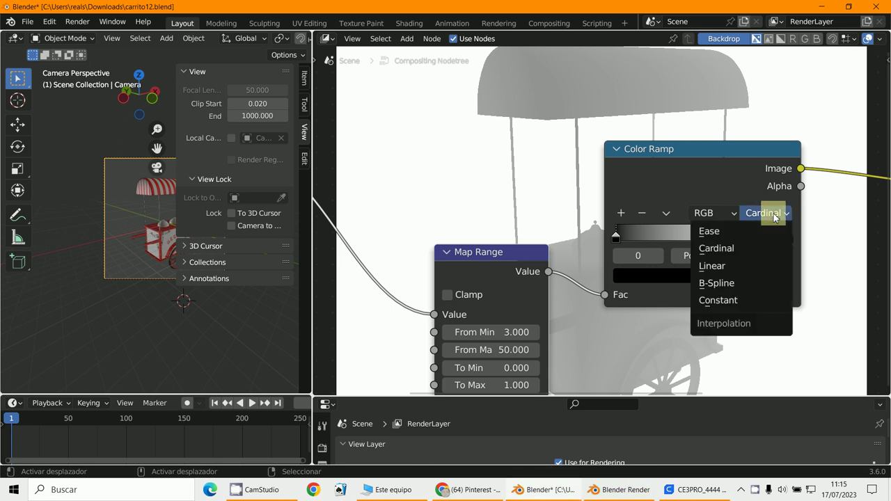
{"action": "left_click", "coordinate": [716, 214]}
{"action": "left_click", "coordinate": [727, 229]}
{"action": "left_click", "coordinate": [771, 213]}
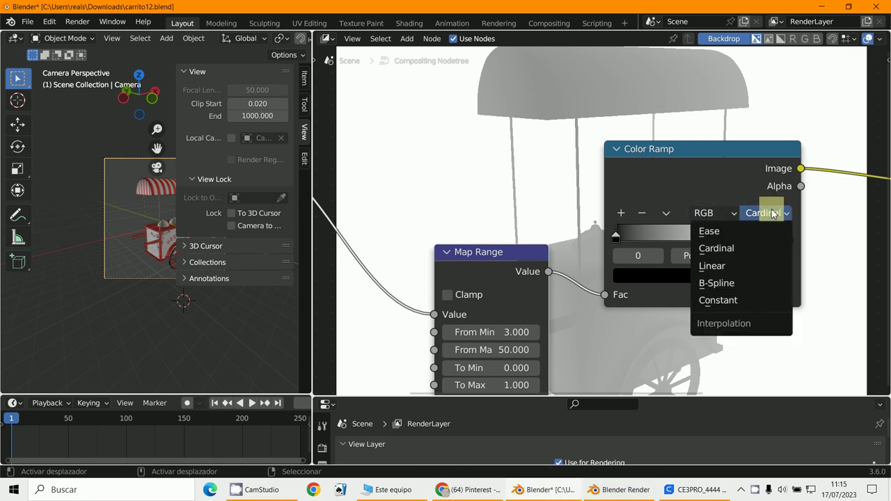
{"action": "left_click", "coordinate": [735, 230]}
Set Map Range's From Max to 38.7 and its From Min to 12.8.
{"action": "scroll", "coordinate": [552, 283], "scroll_direction": "down", "scroll_amount": 2}
{"action": "middle_click_drag", "start_coordinate": [552, 284], "coordinate": [636, 279]}
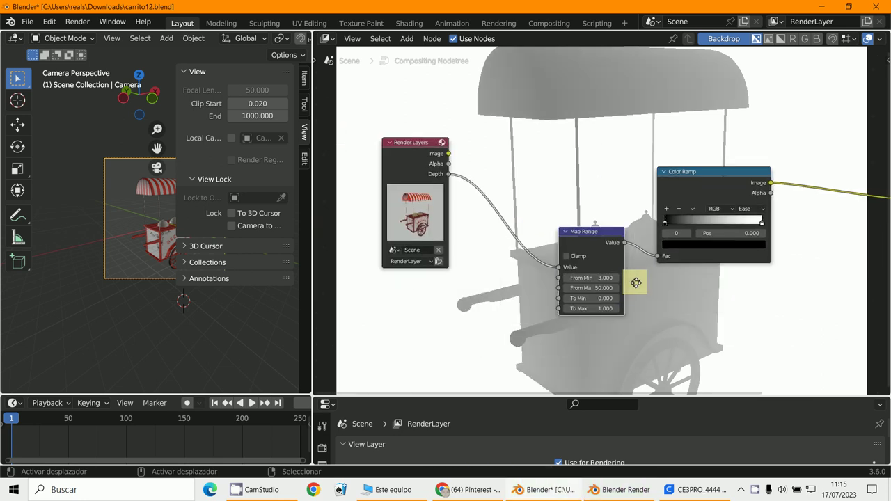
{"action": "scroll", "coordinate": [641, 289], "scroll_direction": "up", "scroll_amount": 3}
{"action": "left_click_drag", "start_coordinate": [598, 294], "coordinate": [348, 279]}
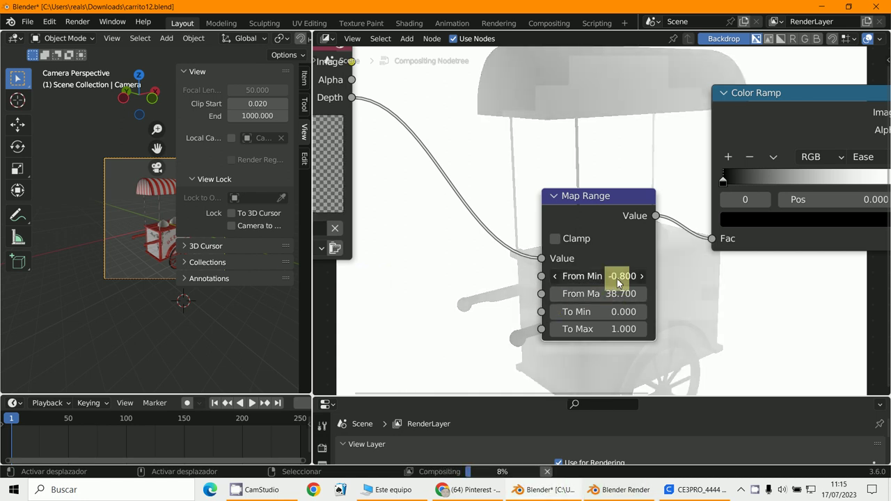
{"action": "mouse_move", "coordinate": [611, 276]}
{"action": "left_mouse_down"}
{"action": "mouse_move", "coordinate": [398, 278]}
{"action": "mouse_move", "coordinate": [607, 276]}
{"action": "mouse_move", "coordinate": [596, 277]}
{"action": "left_mouse_up"}
{"action": "scroll", "coordinate": [595, 277], "scroll_direction": "down", "scroll_amount": 2}
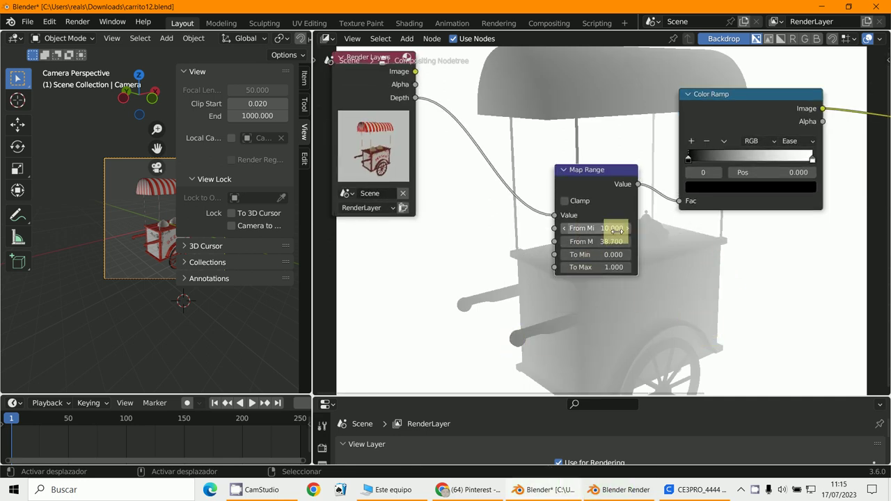
{"action": "left_click_drag", "start_coordinate": [613, 230], "coordinate": [415, 235]}
Delete the Map Range node between Render Layers and Color Ramp.
{"action": "scroll", "coordinate": [675, 284], "scroll_direction": "down", "scroll_amount": 1}
{"action": "middle_click_drag", "start_coordinate": [675, 285], "coordinate": [663, 337]}
{"action": "left_click_drag", "start_coordinate": [573, 217], "coordinate": [529, 199]}
{"action": "scroll", "coordinate": [528, 200], "scroll_direction": "up", "scroll_amount": 1}
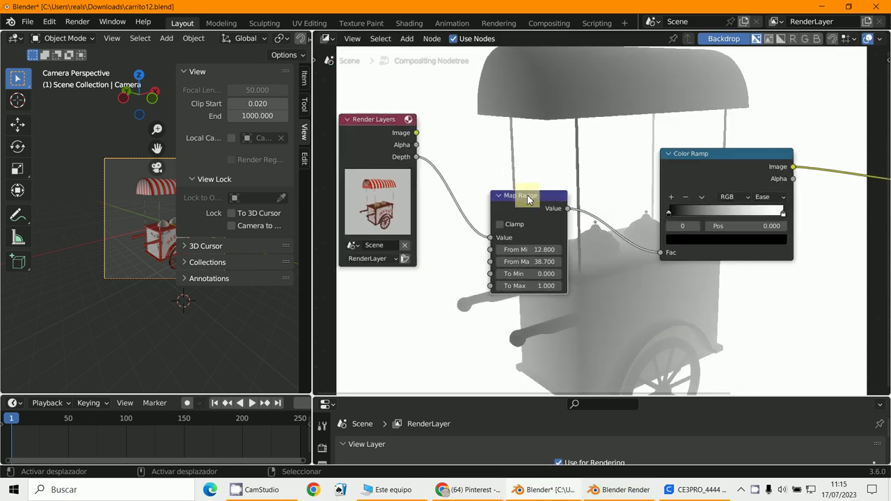
{"action": "scroll", "coordinate": [528, 200], "scroll_direction": "up", "scroll_amount": 1}
{"action": "key", "text": "x"}
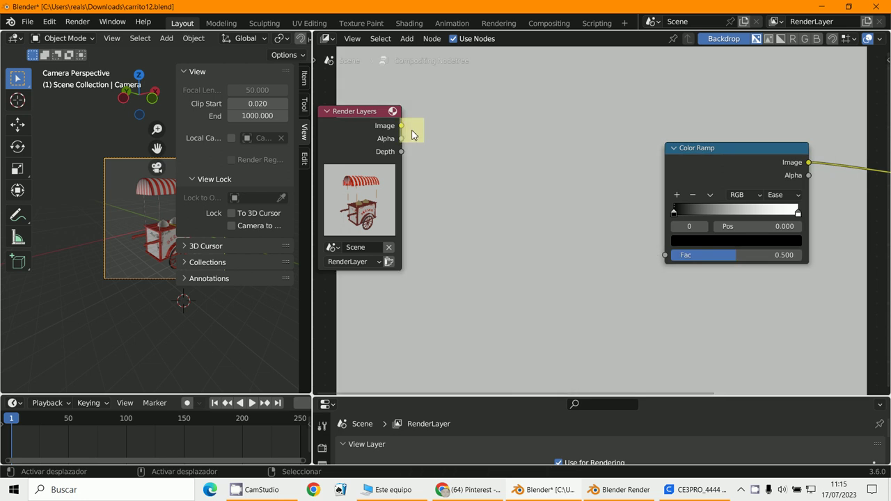
Add a Normalize node between Render Layers and Color Ramp.
{"action": "left_click", "coordinate": [406, 39]}
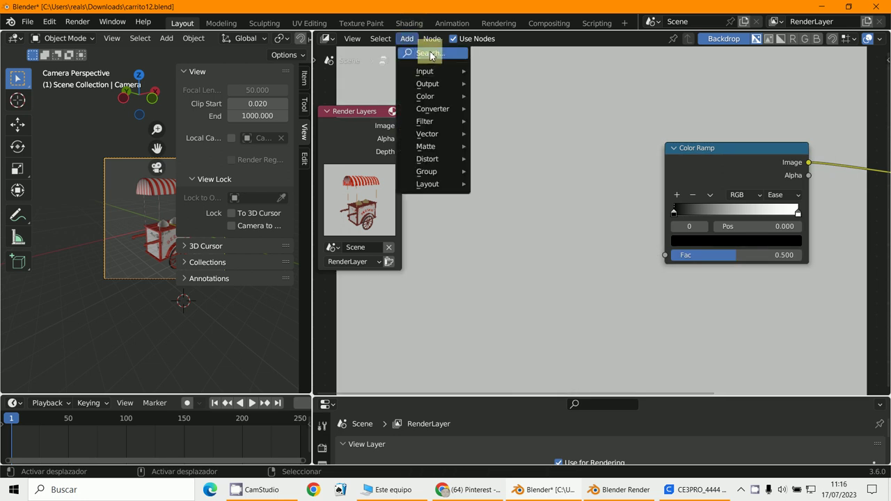
{"action": "left_click", "coordinate": [431, 54]}
{"action": "type", "text": "norm"}
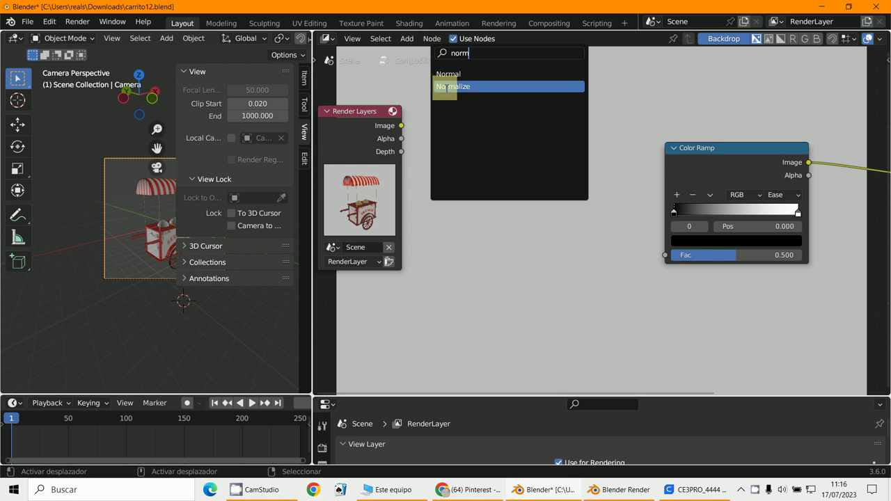
{"action": "left_click", "coordinate": [446, 86]}
{"action": "left_click", "coordinate": [462, 199]}
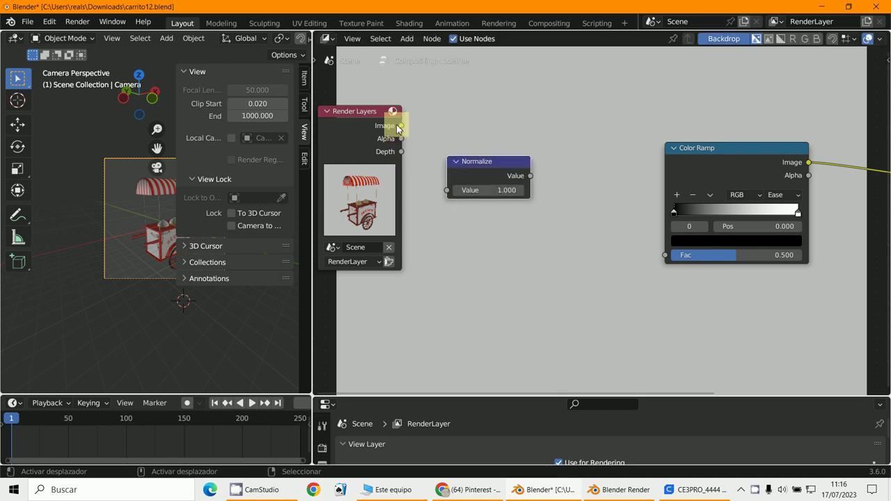
Link Normalize's Value output to Color Ramp's Fac and feed its Value input from Render Layers' Depth instead of Image.
{"action": "left_click_drag", "start_coordinate": [402, 126], "coordinate": [447, 190]}
{"action": "left_click_drag", "start_coordinate": [531, 176], "coordinate": [710, 269]}
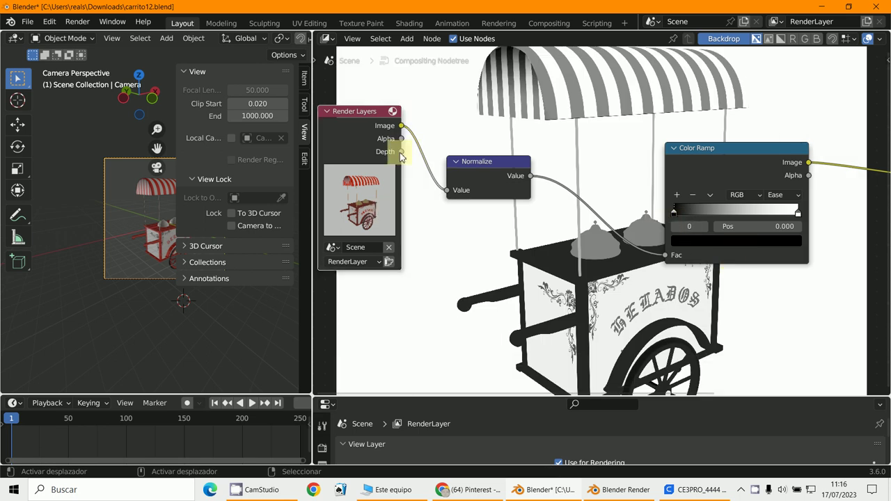
{"action": "left_click_drag", "start_coordinate": [402, 152], "coordinate": [447, 190]}
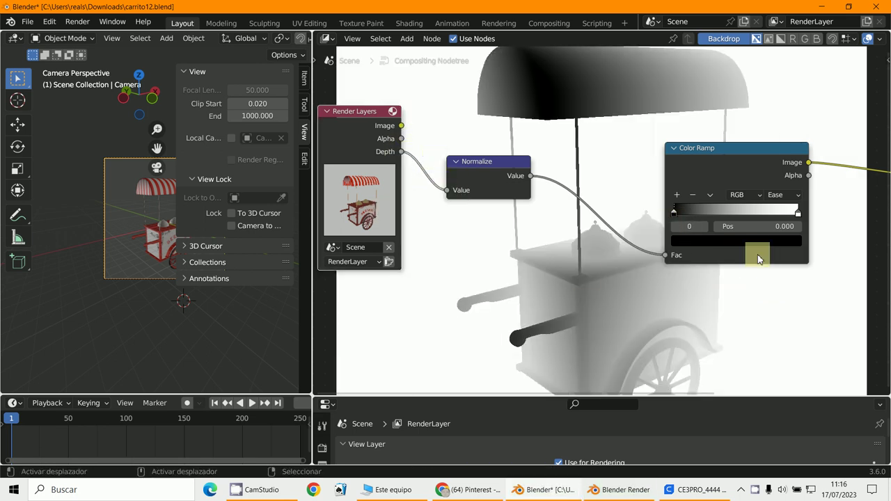
Move Color Ramp's black stop to 0.096, try shifting the white stop and return it to 1.000.
{"action": "mouse_move", "coordinate": [682, 213]}
{"action": "left_mouse_down"}
{"action": "mouse_move", "coordinate": [701, 215]}
{"action": "mouse_move", "coordinate": [689, 215]}
{"action": "left_mouse_up"}
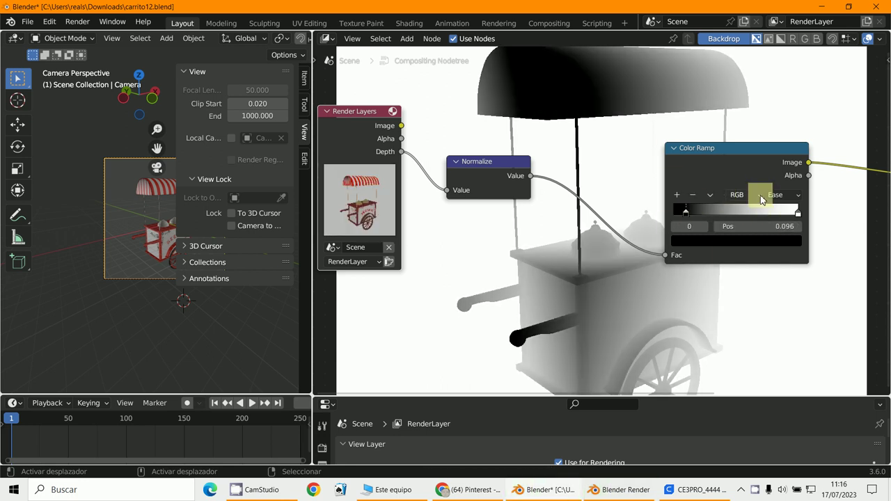
{"action": "left_click_drag", "start_coordinate": [740, 164], "coordinate": [720, 136]}
{"action": "left_click", "coordinate": [778, 186]}
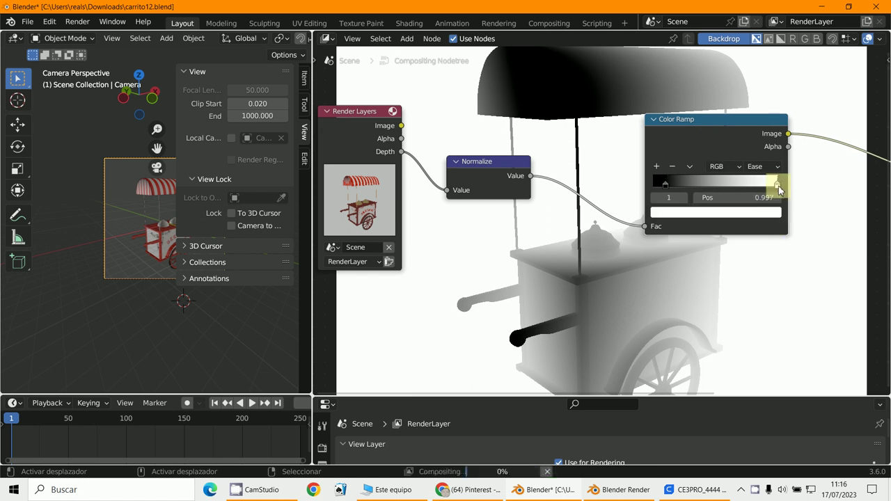
{"action": "left_click_drag", "start_coordinate": [775, 192], "coordinate": [778, 186]}
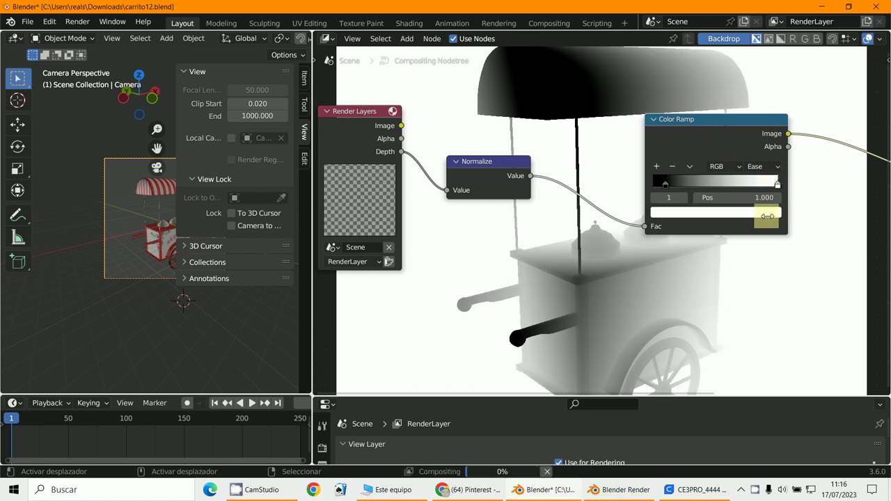
Move the Color Ramp node closer to Normalize and set its black stop's position to 0.056.
{"action": "scroll", "coordinate": [651, 310], "scroll_direction": "down", "scroll_amount": 2}
{"action": "middle_click_drag", "start_coordinate": [648, 311], "coordinate": [631, 342]}
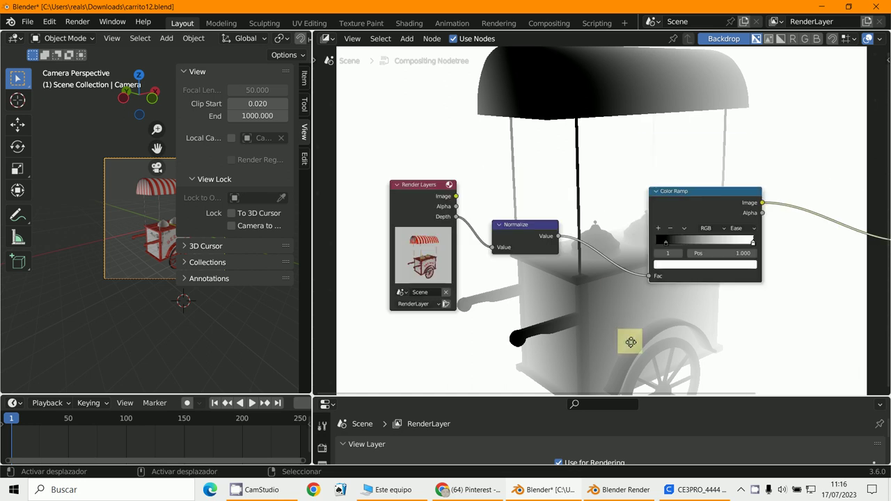
{"action": "scroll", "coordinate": [536, 258], "scroll_direction": "down", "scroll_amount": 2}
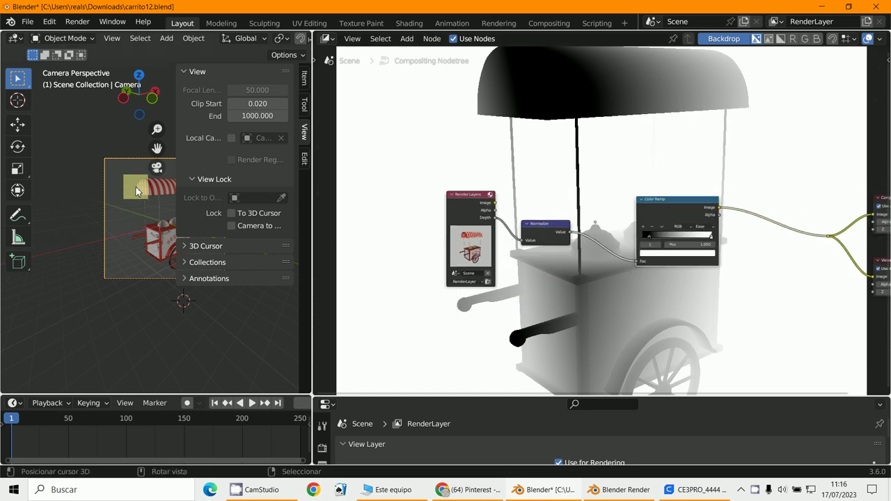
{"action": "scroll", "coordinate": [634, 300], "scroll_direction": "up", "scroll_amount": 2}
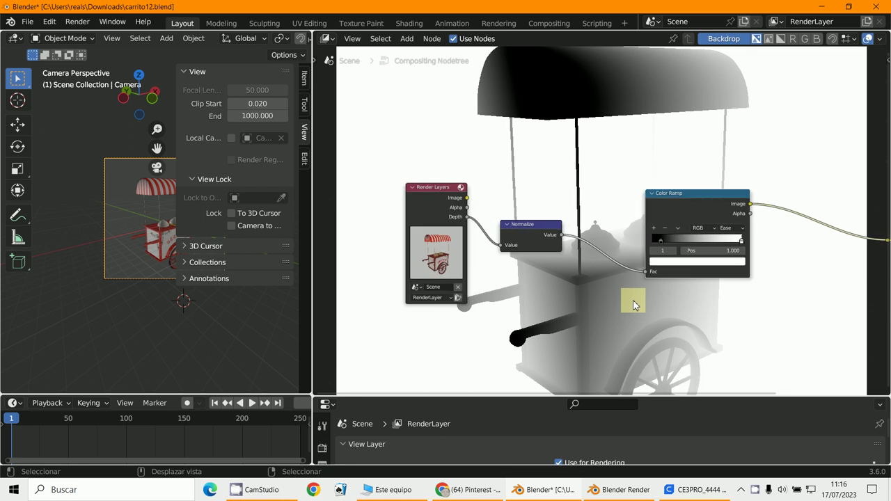
{"action": "left_click_drag", "start_coordinate": [687, 200], "coordinate": [650, 186]}
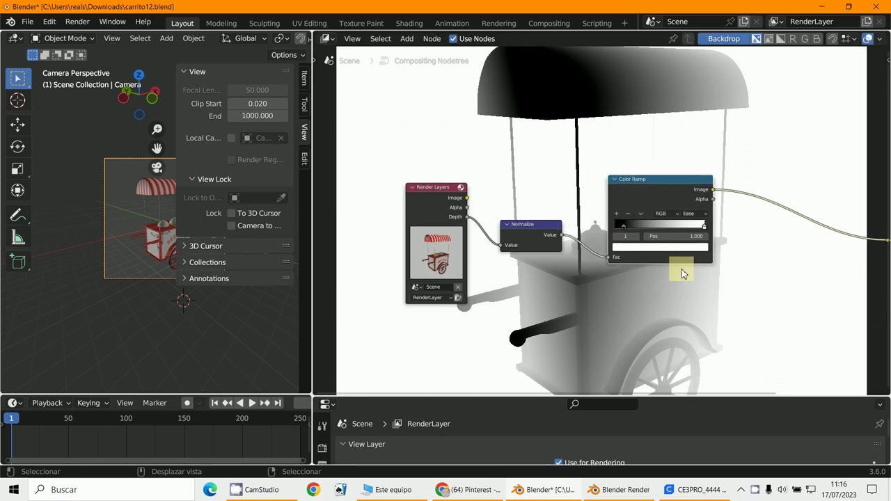
{"action": "left_click", "coordinate": [622, 227]}
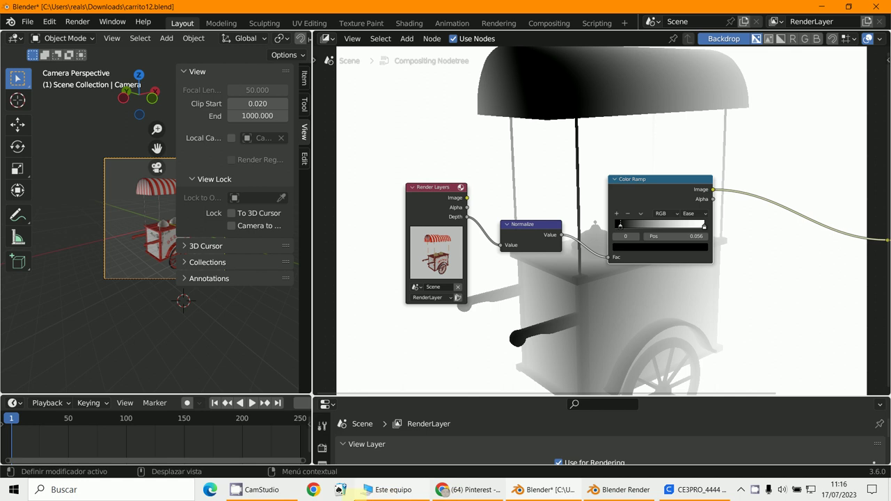
{"action": "left_click", "coordinate": [258, 496]}
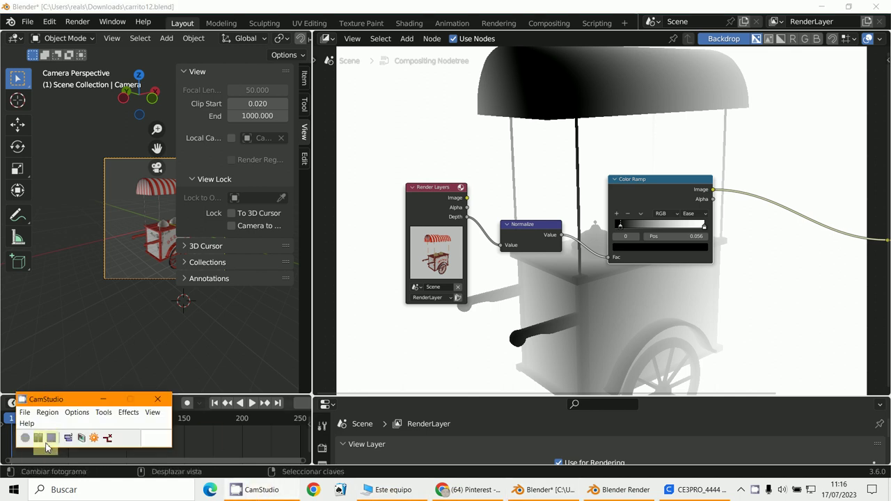